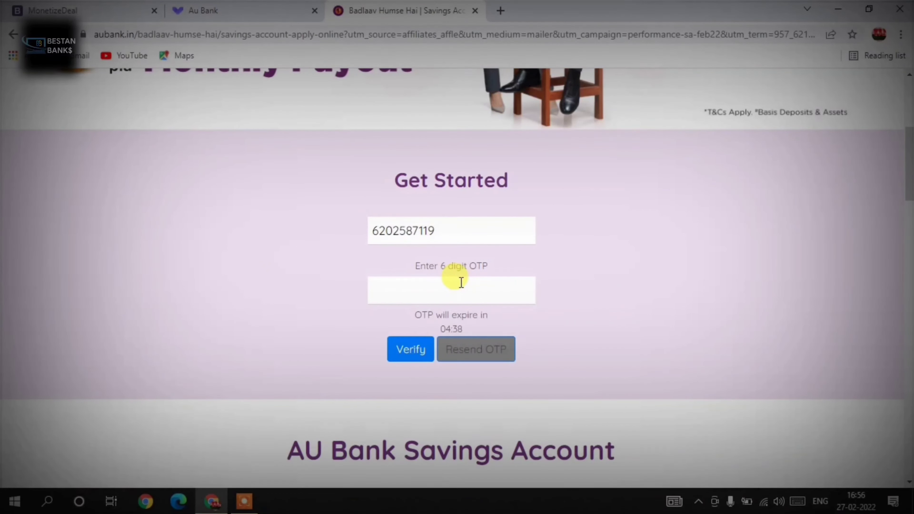
Verify the mobile number with the 6-digit OTP and allow the video banking site to access the location.
click(417, 288)
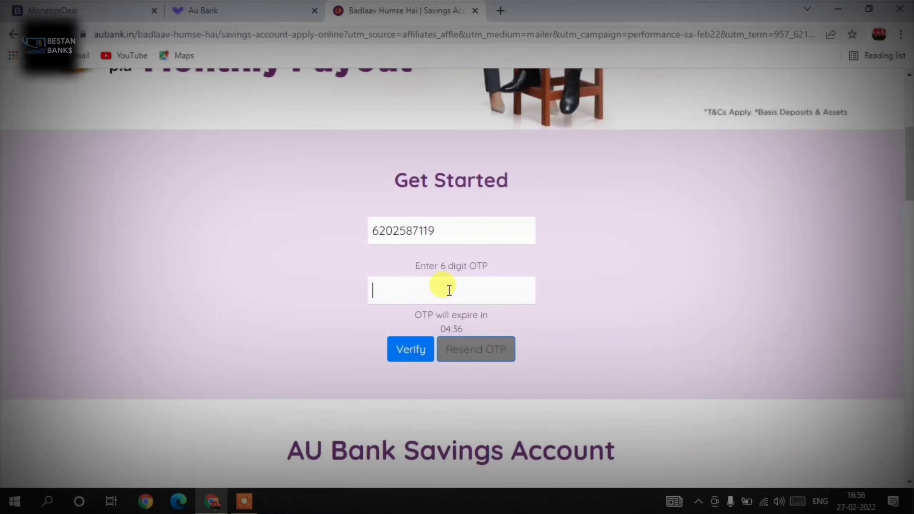
click(412, 355)
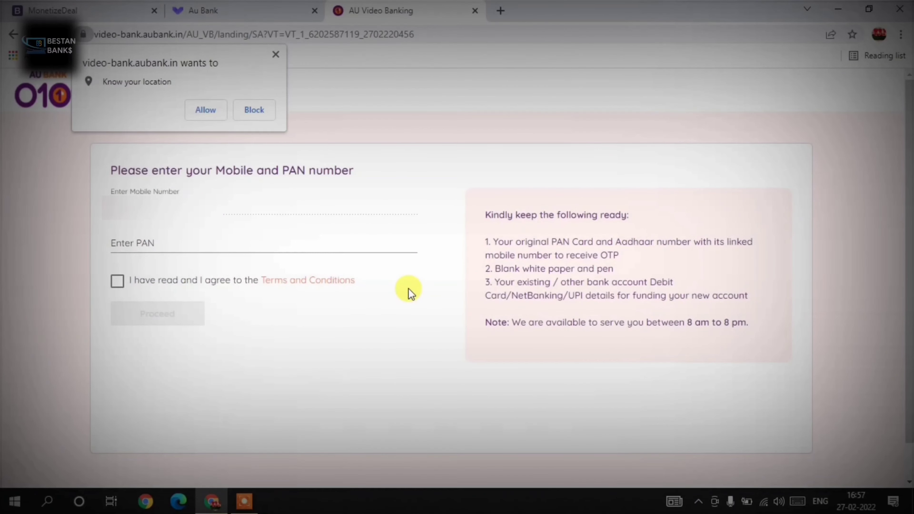
click(206, 110)
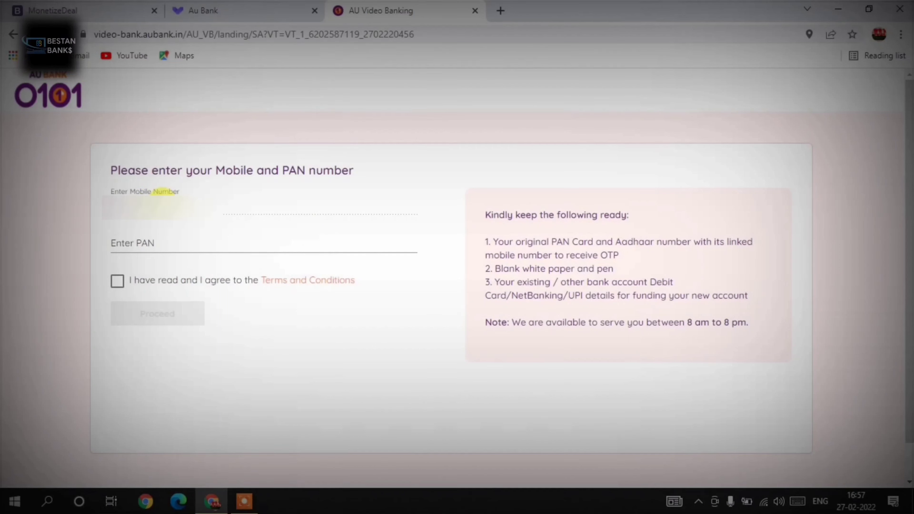
Enter the applicant's PAN, agree to the Terms and Conditions, and proceed to Aadhaar verification.
click(168, 241)
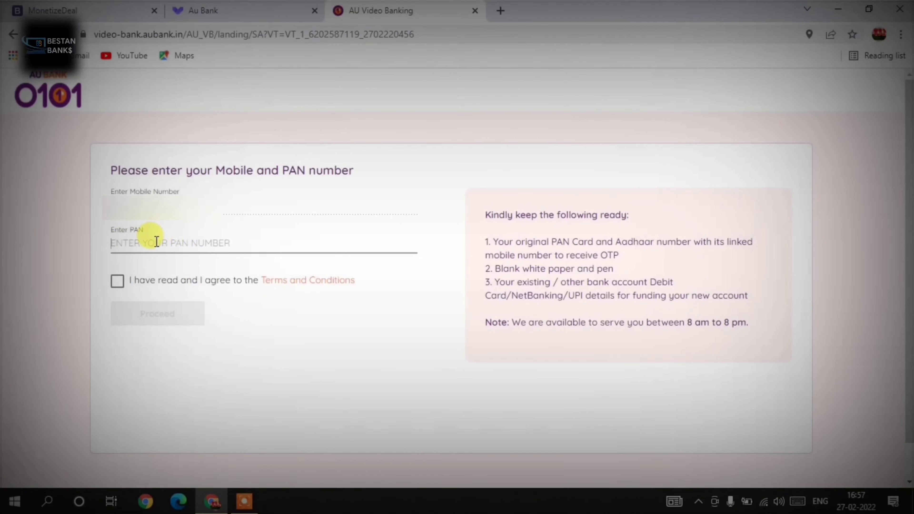
click(117, 281)
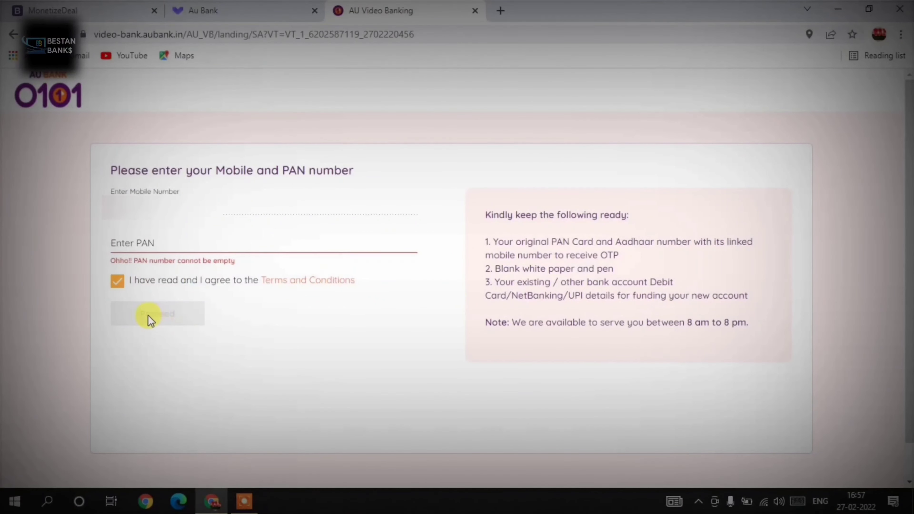
click(177, 319)
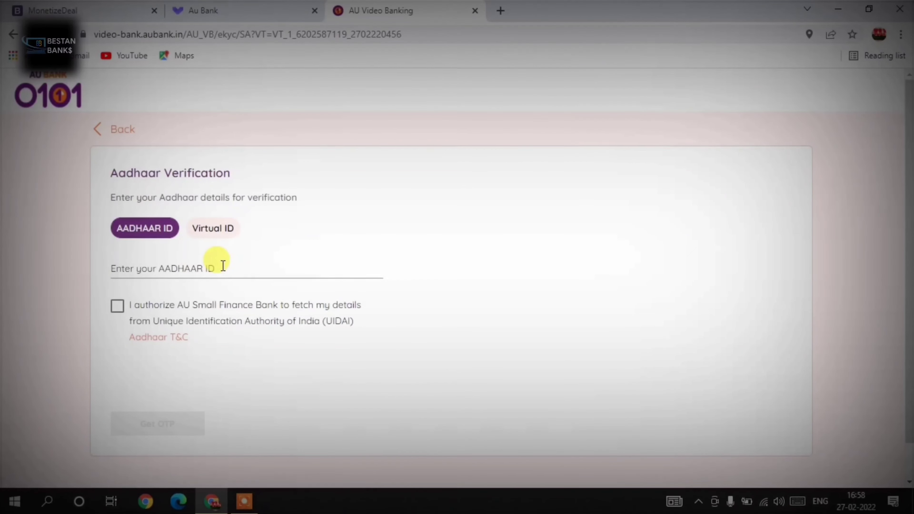
Enter the applicant's Aadhaar ID, authorize AU Small Finance Bank to fetch the UIDAI details, and complete the OTP verification.
click(187, 268)
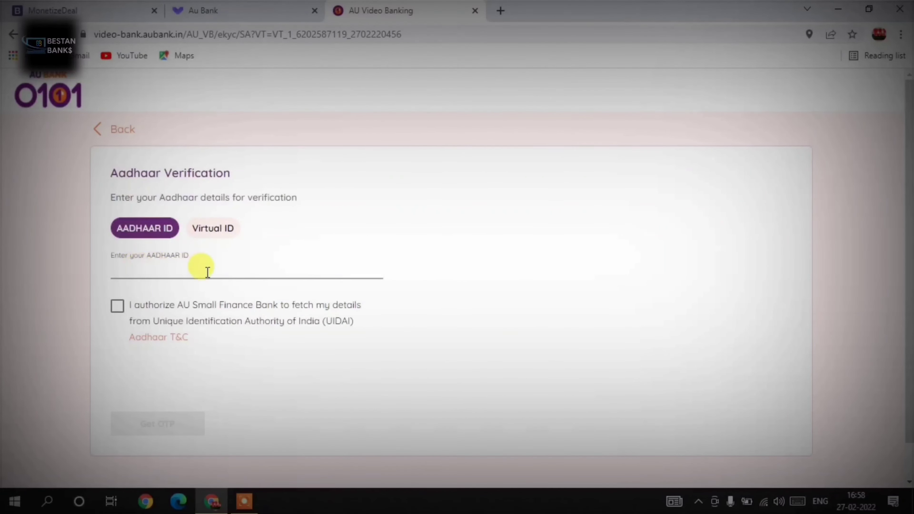
click(117, 307)
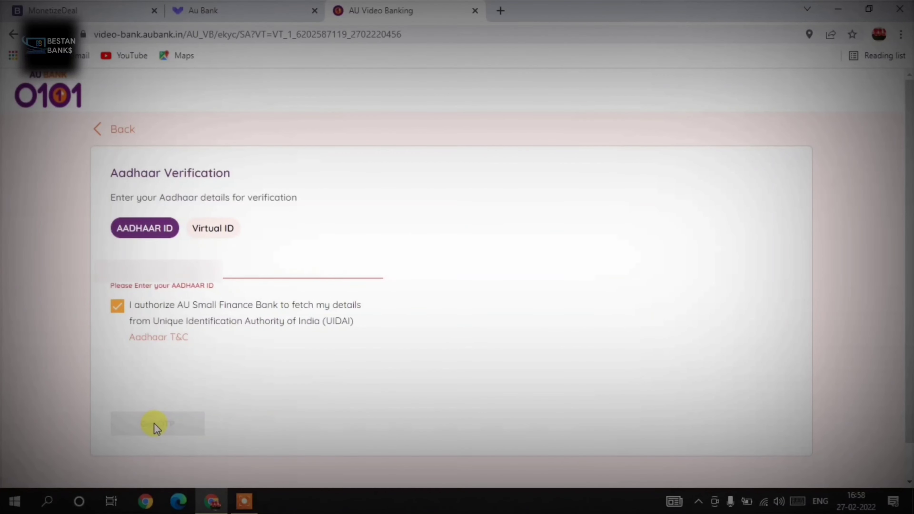
click(155, 425)
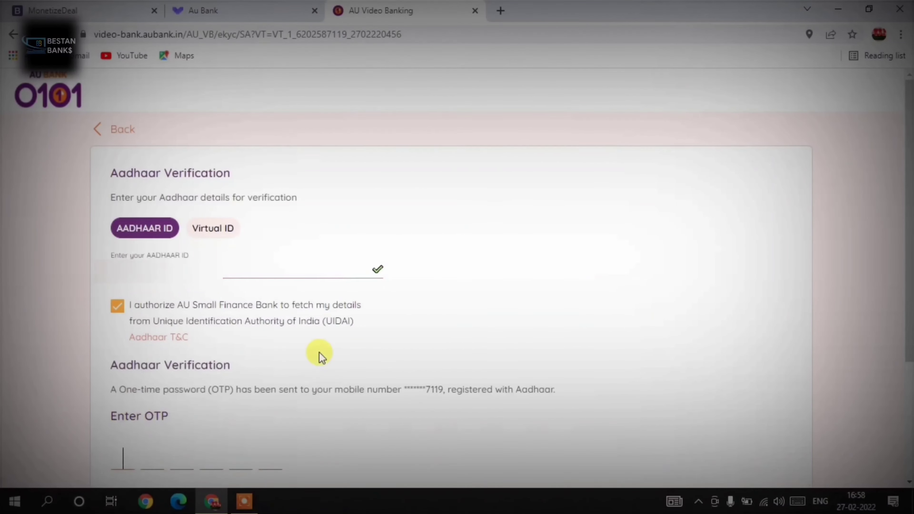
scroll(319, 352, down, 5)
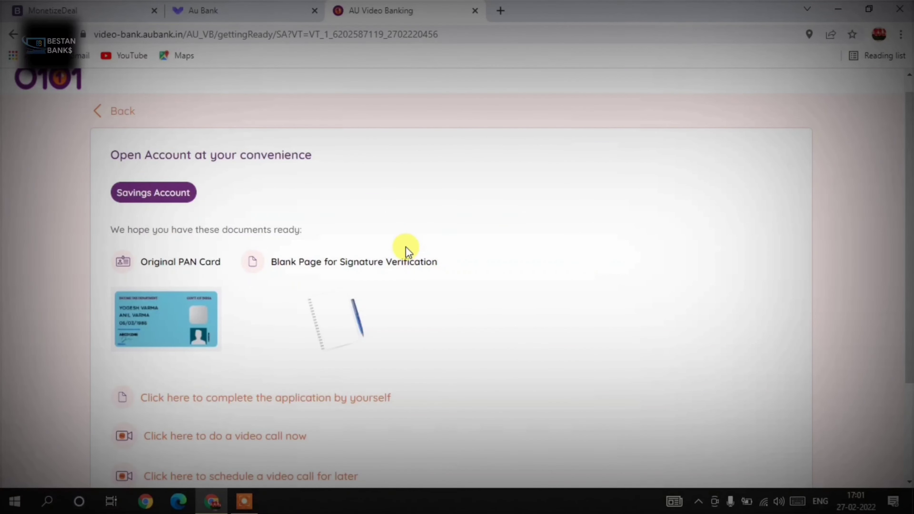
Review the required documents and the application options, and choose to complete the application by yourself.
scroll(408, 251, down, 4)
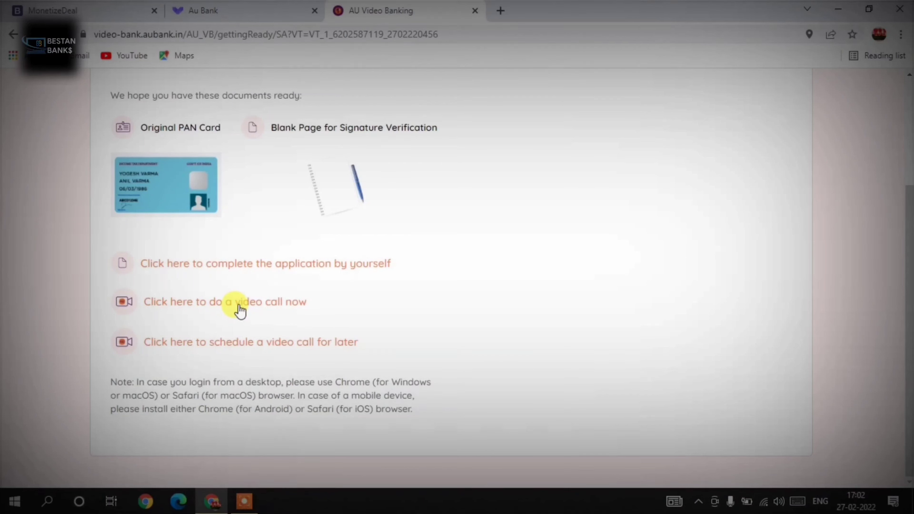
scroll(243, 313, up, 3)
scroll(248, 315, down, 3)
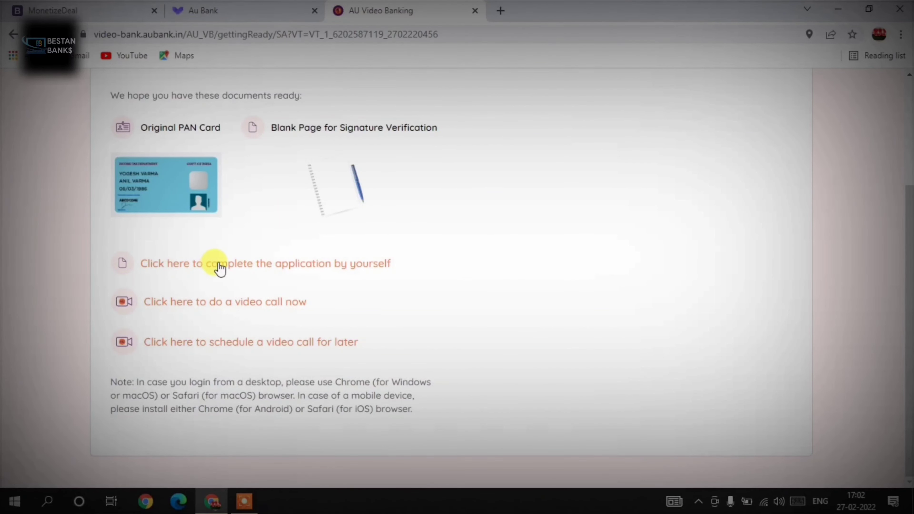
click(248, 265)
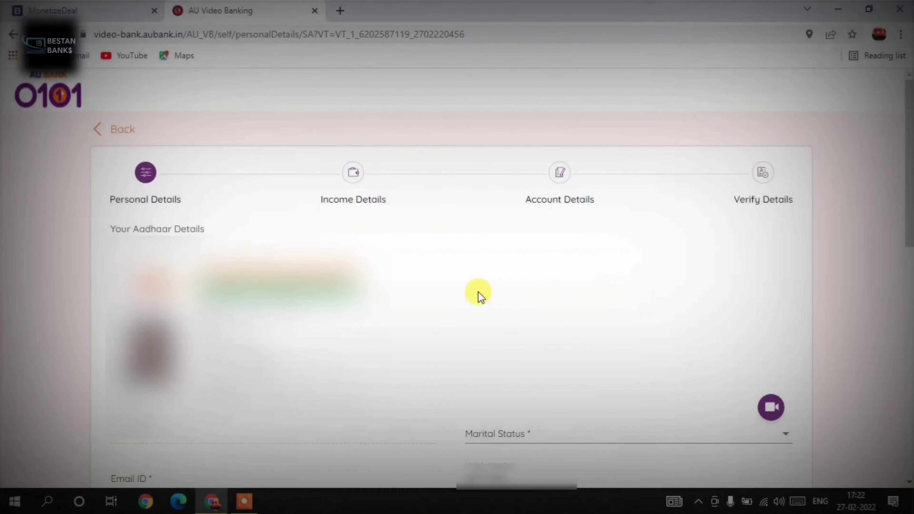
Examine the Personal Details form: marital status options, email ID, alternate mobile number, and father's and mother's name fields.
scroll(478, 292, down, 2)
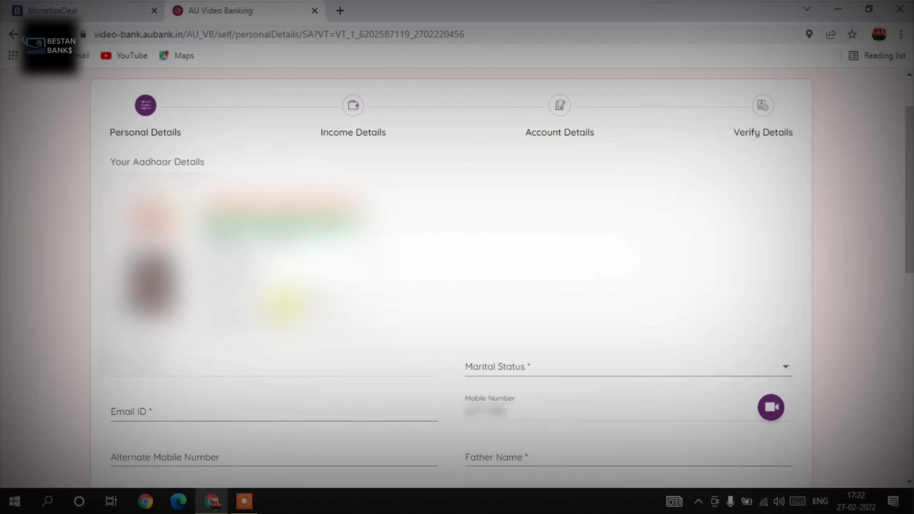
scroll(286, 307, down, 5)
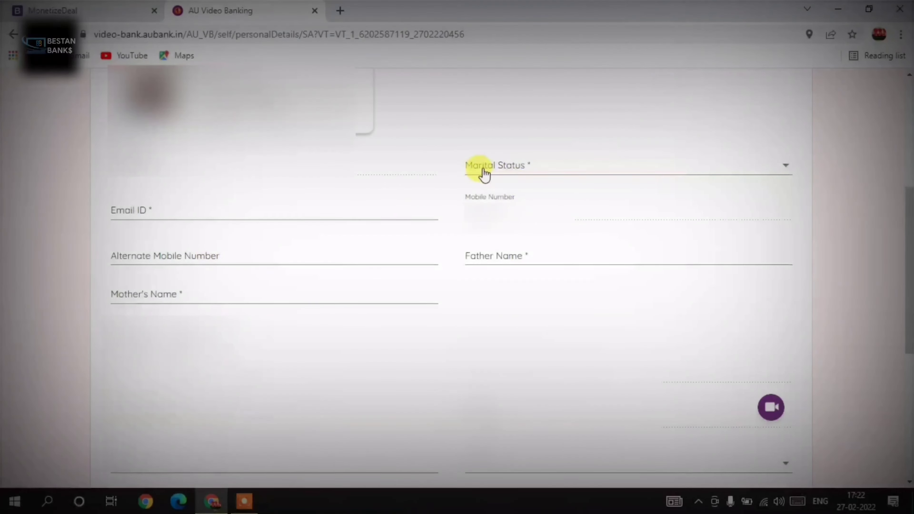
click(527, 169)
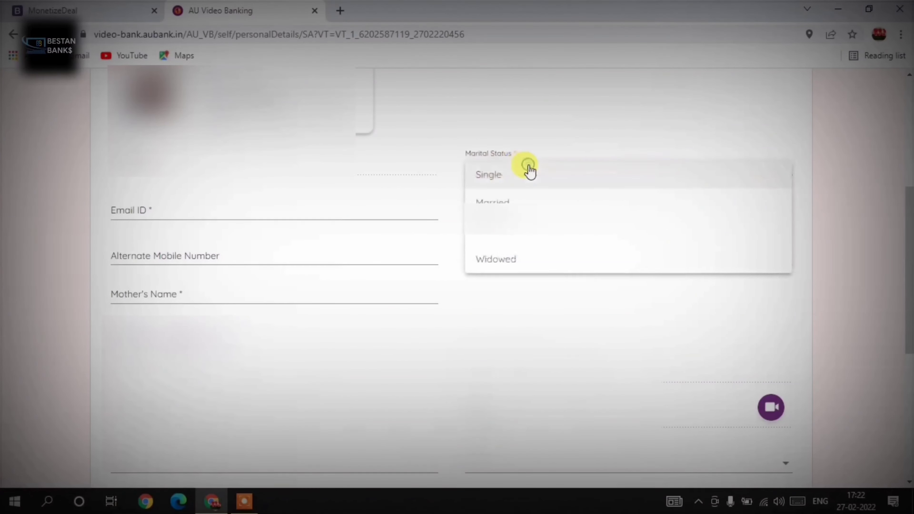
click(558, 136)
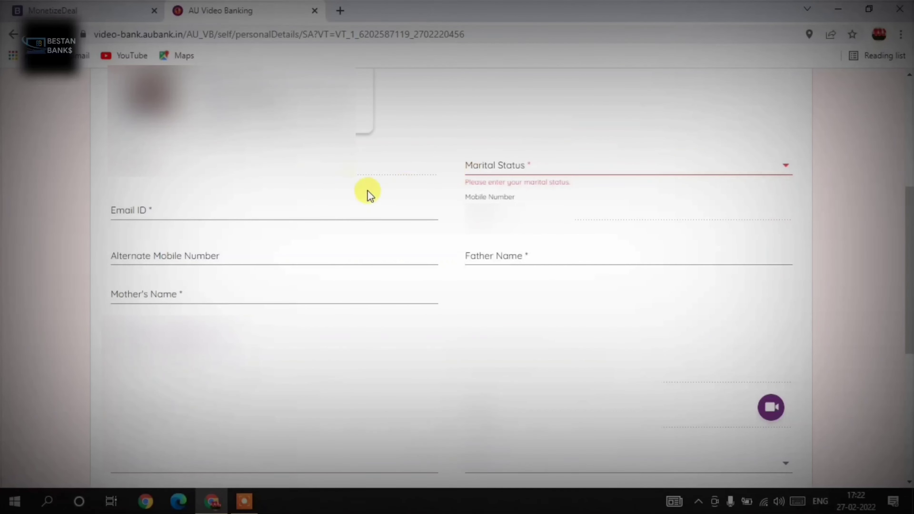
click(310, 209)
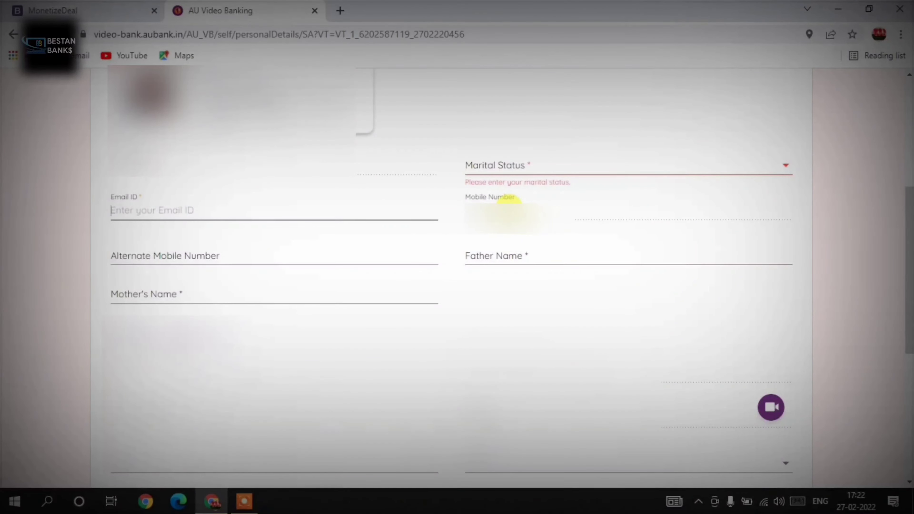
click(284, 252)
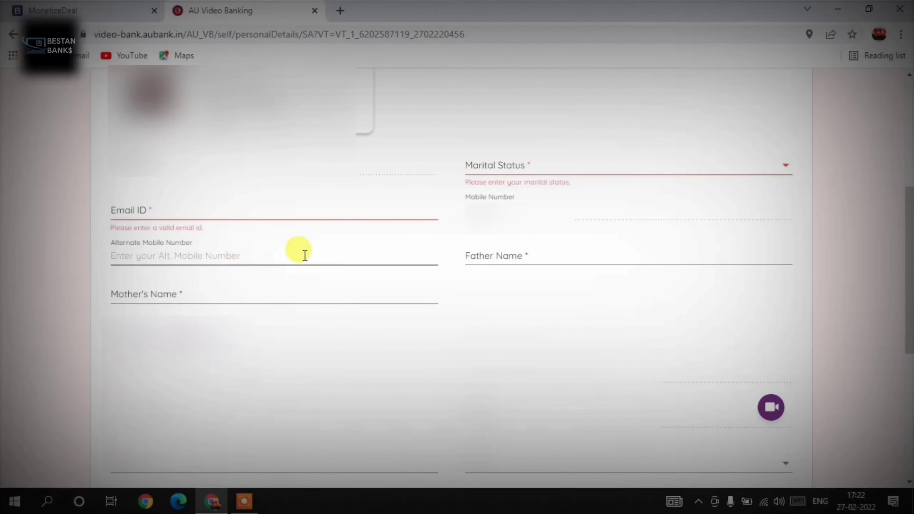
click(500, 257)
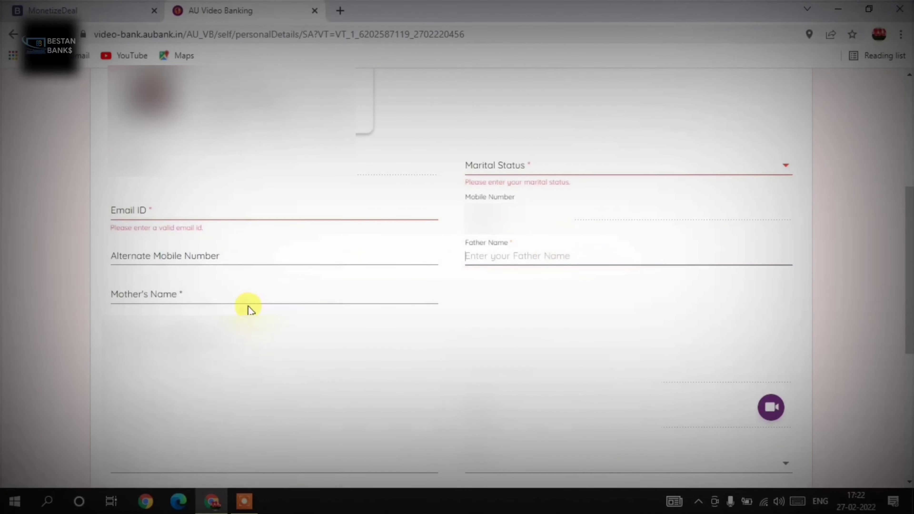
click(246, 297)
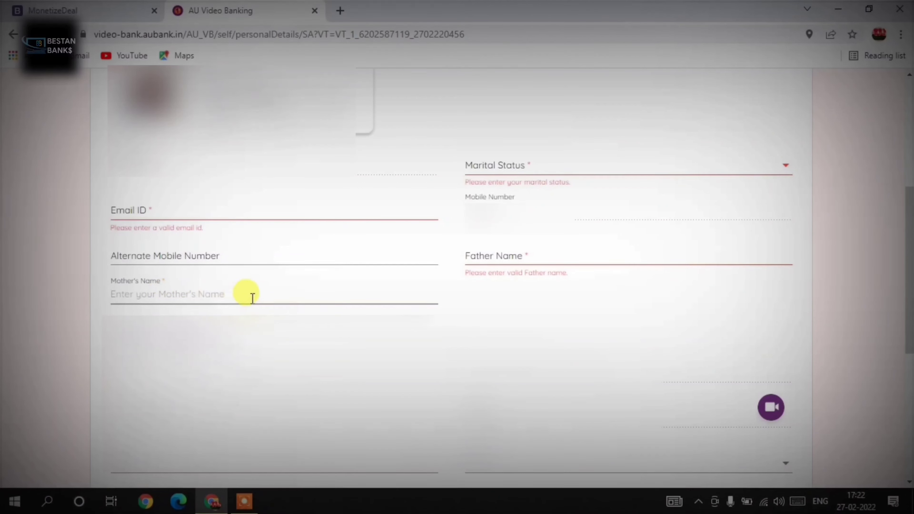
Examine the Permanent Address section and its State options without choosing one.
scroll(288, 295, down, 5)
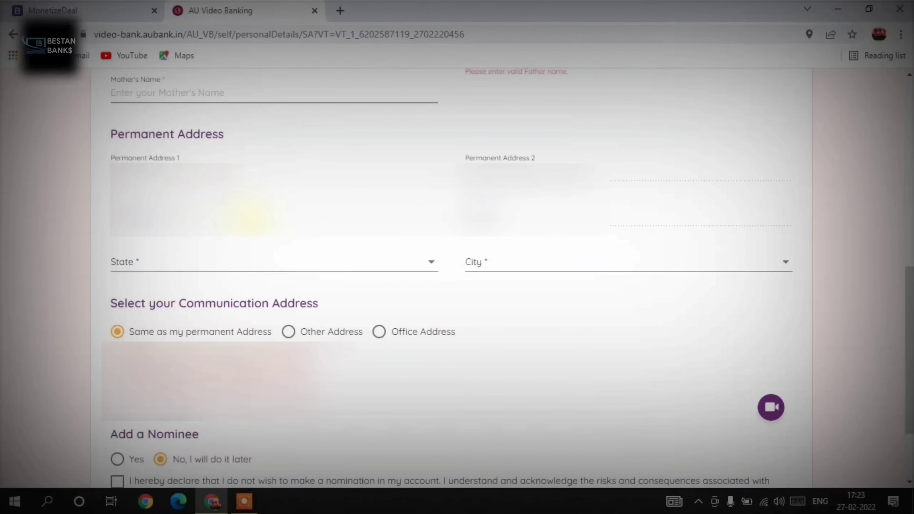
click(163, 258)
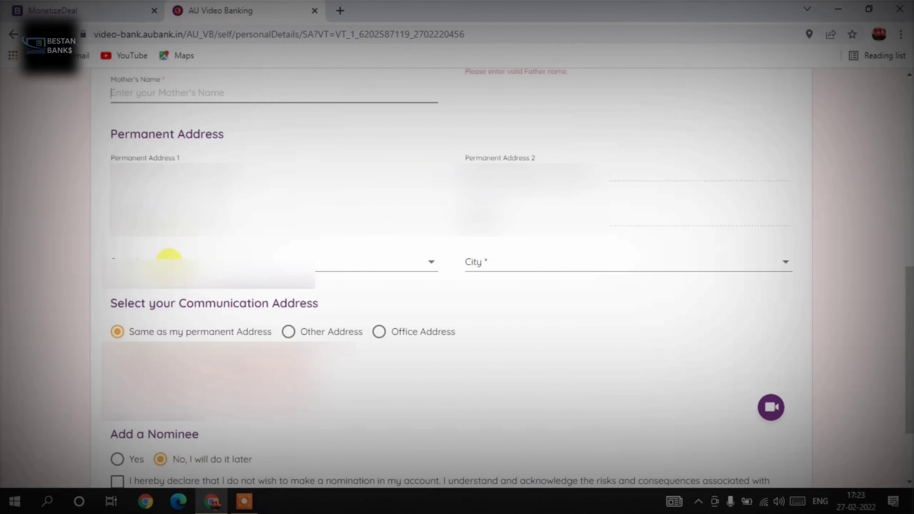
click(367, 247)
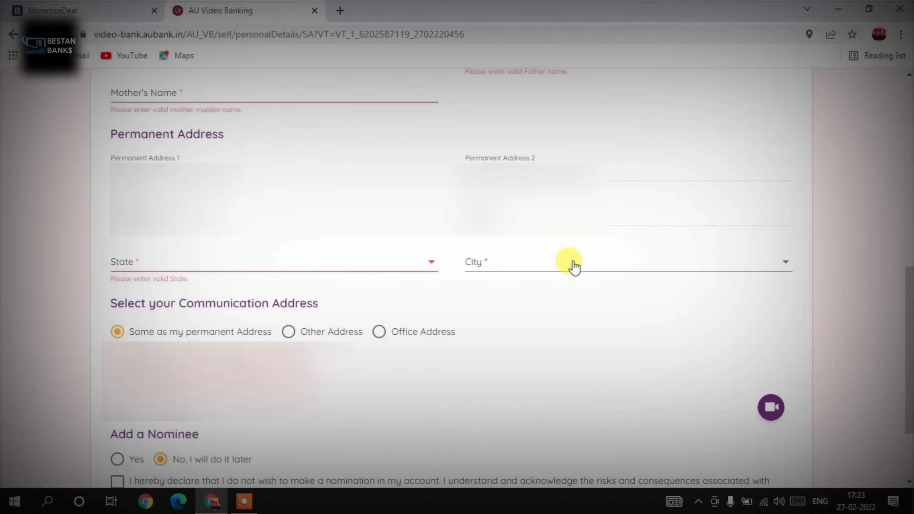
Set the communication address to Other Address and go through its address line and Pincode fields without filling them.
scroll(574, 267, down, 3)
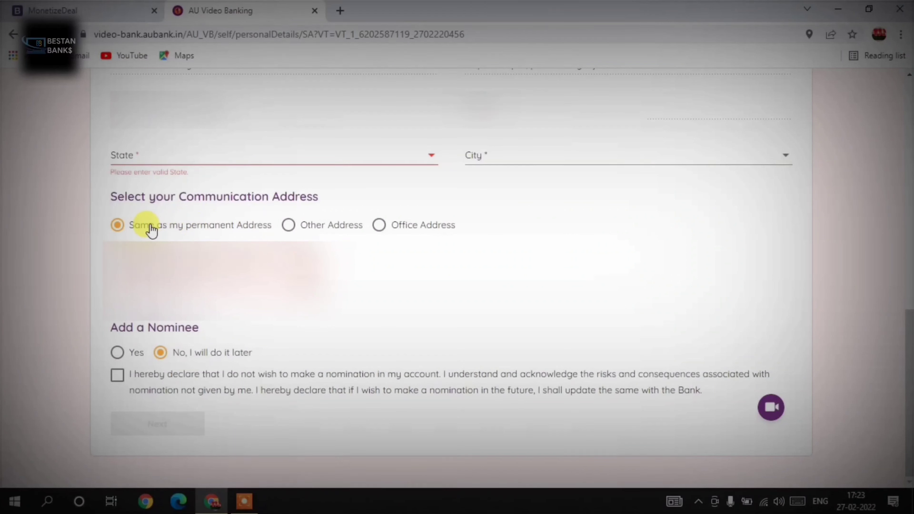
click(292, 228)
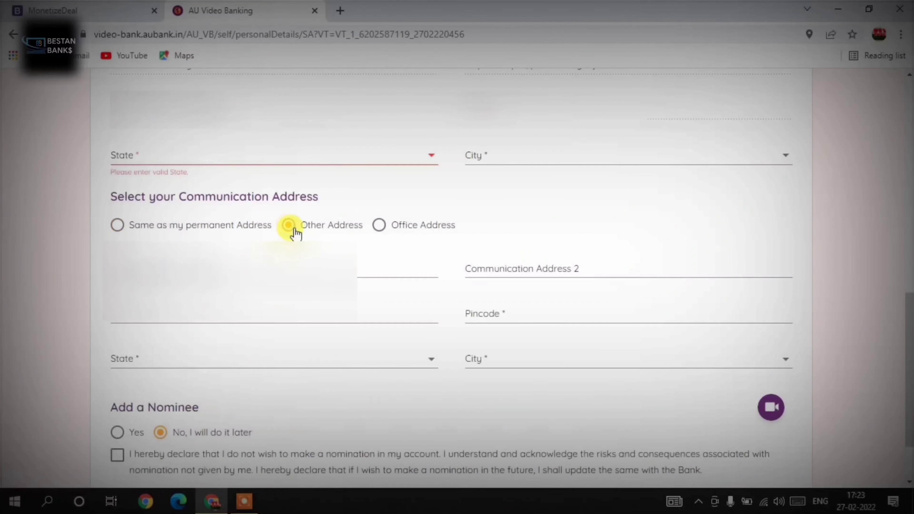
click(188, 268)
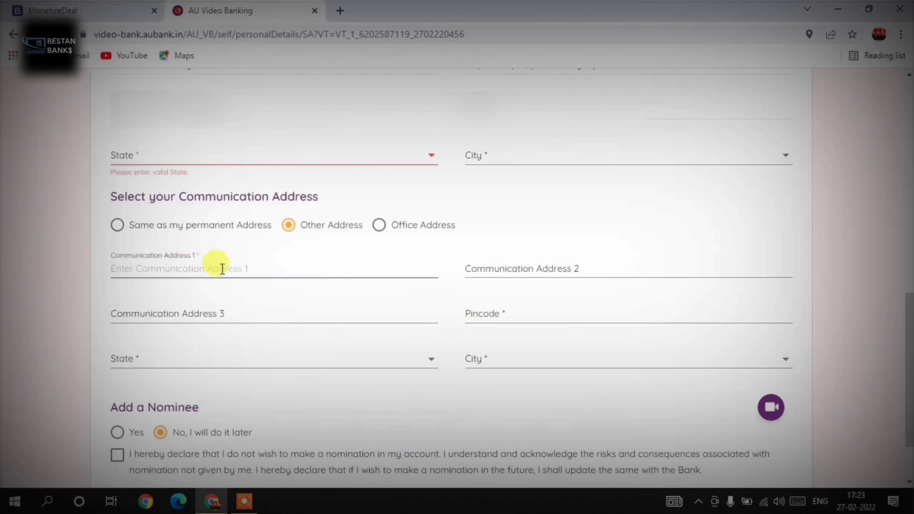
click(543, 268)
click(216, 310)
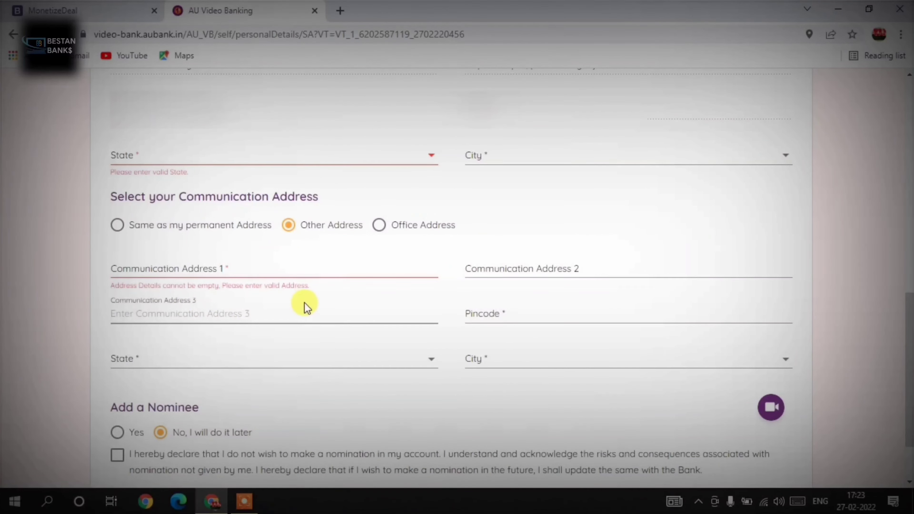
click(500, 312)
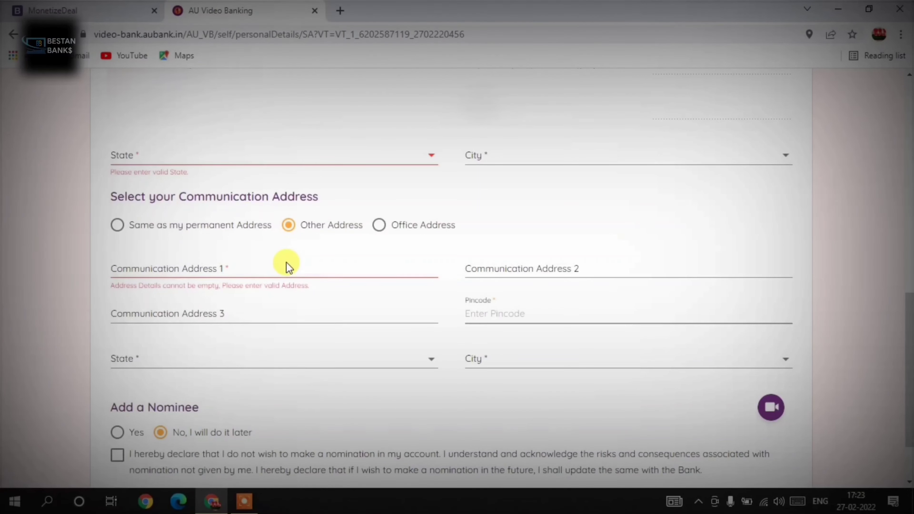
Set Add a Nominee to Yes and go through the nominee name, relationship, date of birth and address fields without filling them.
scroll(324, 265, down, 2)
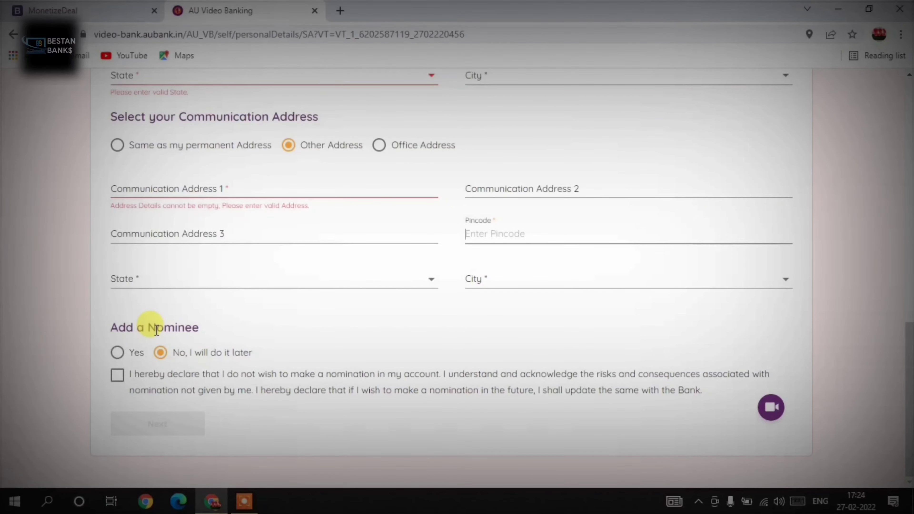
click(119, 352)
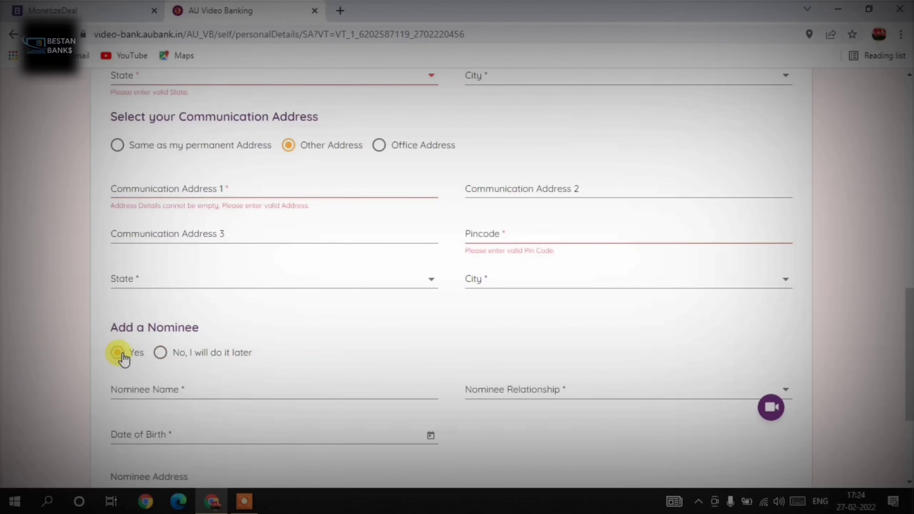
scroll(224, 353, down, 3)
click(130, 255)
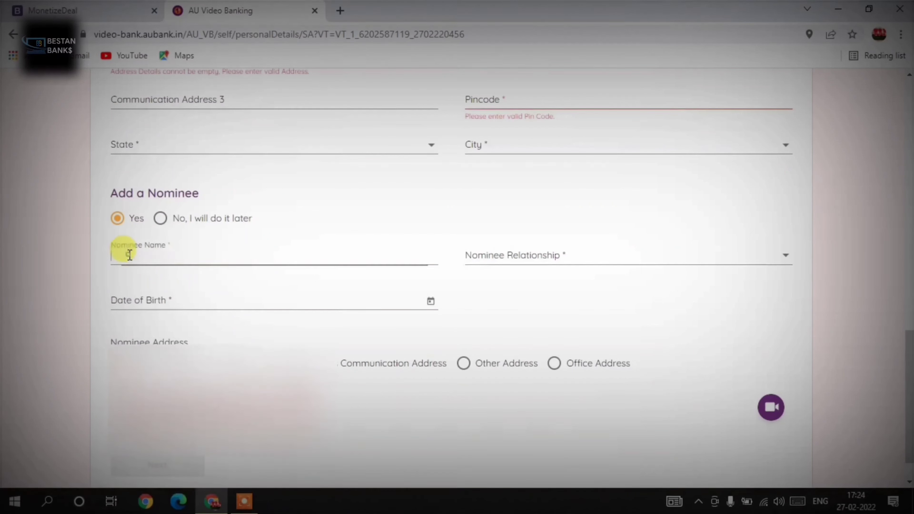
click(518, 260)
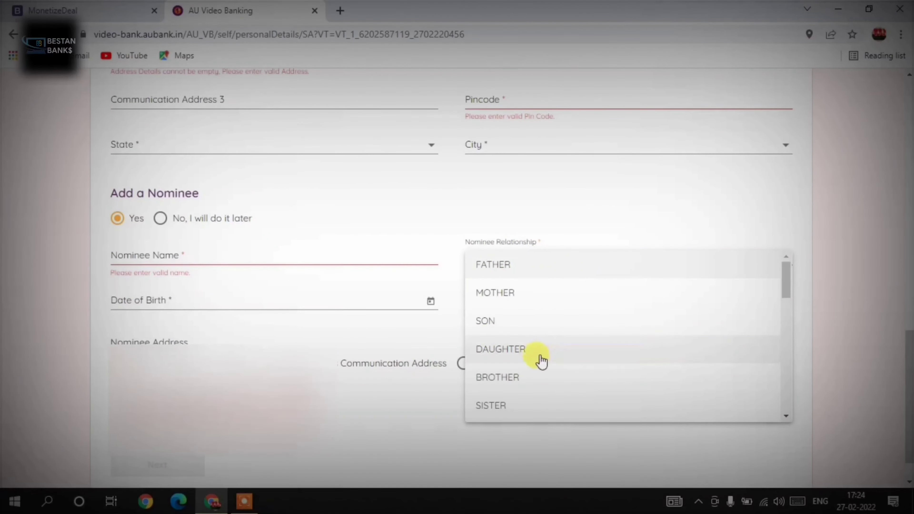
click(232, 294)
click(232, 302)
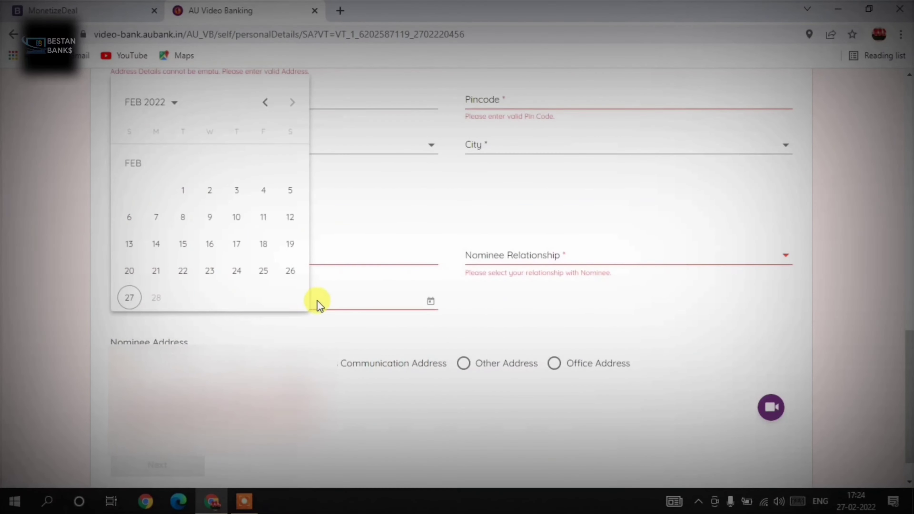
click(486, 313)
scroll(425, 340, down, 1)
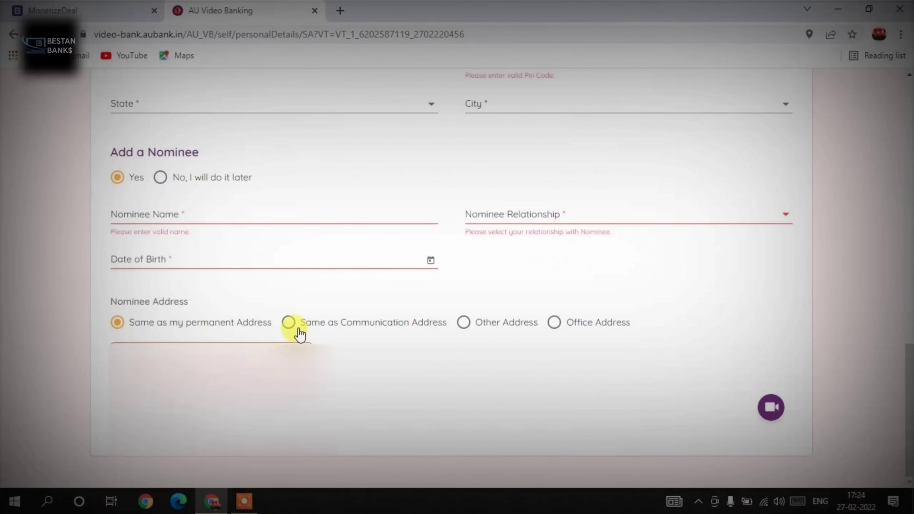
Set the nominee address to Other Address and look over its address line, Pincode, State and City fields without filling them.
click(463, 323)
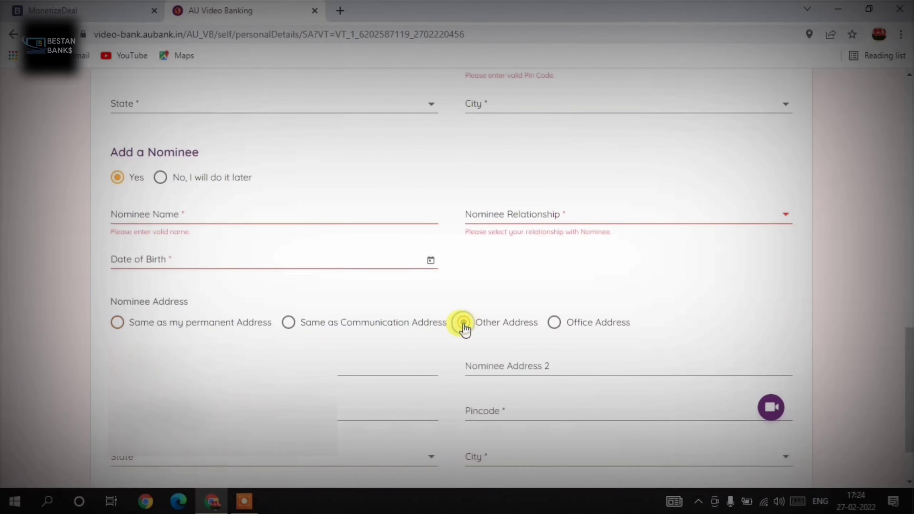
scroll(324, 320, down, 2)
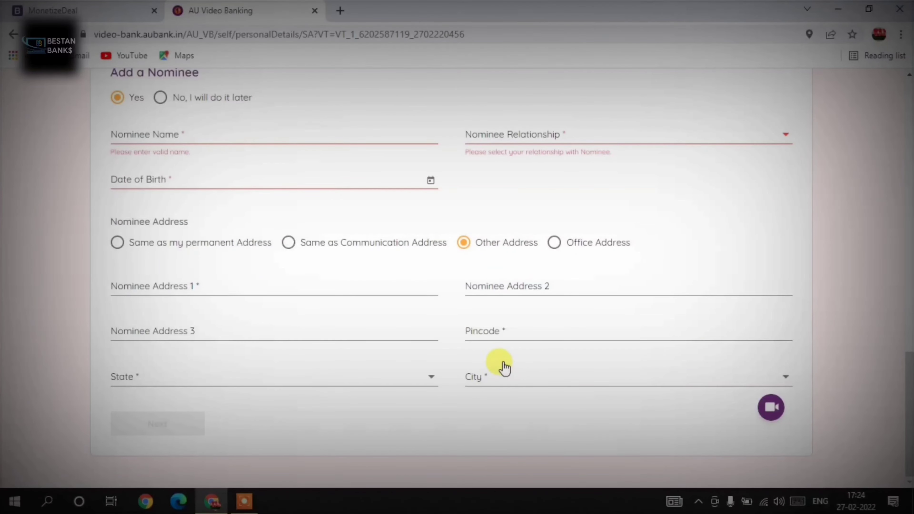
scroll(288, 272, up, 1)
scroll(288, 272, up, 2)
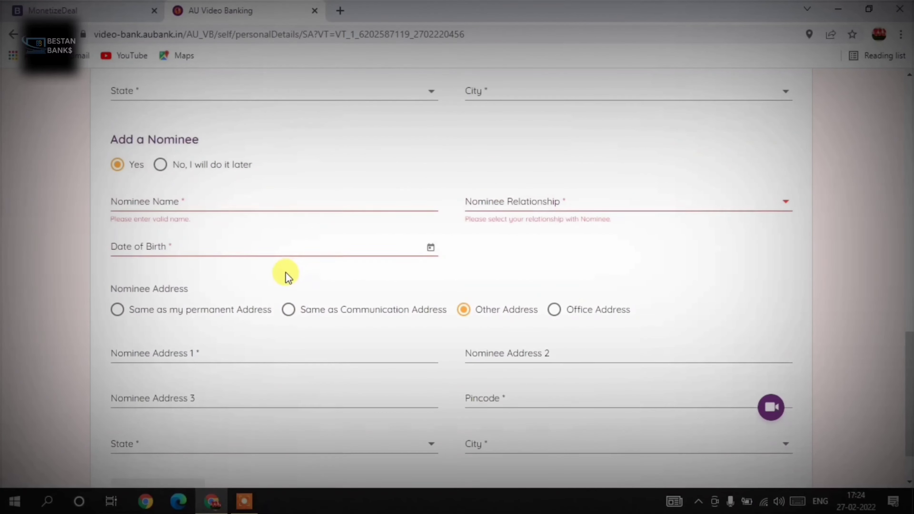
Set Add a Nominee to "No, I will do it later" and accept the declaration of not making a nomination.
click(161, 229)
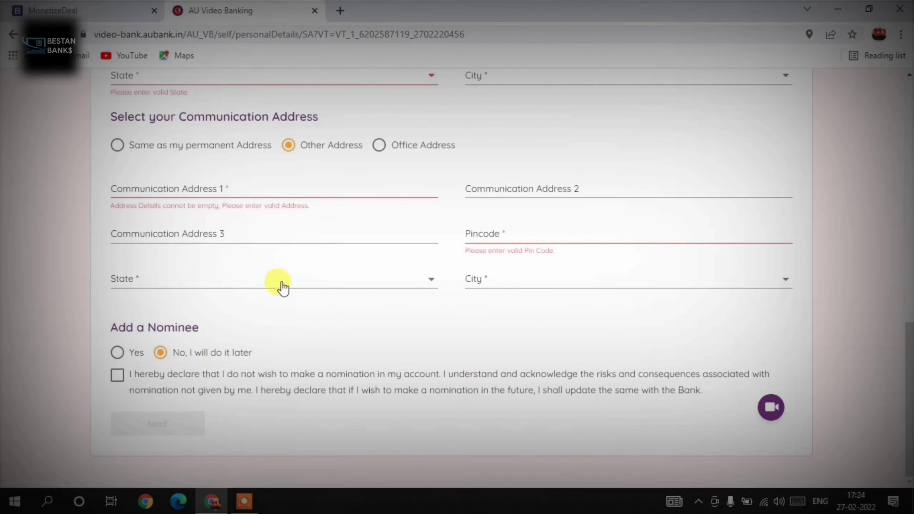
click(117, 376)
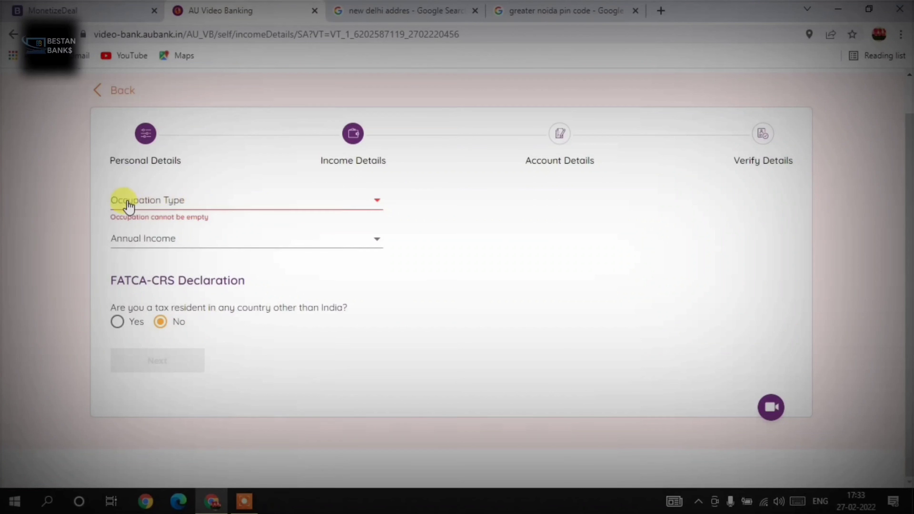
Look through the Occupation Type options in the Income Details and choose Housewife.
click(172, 203)
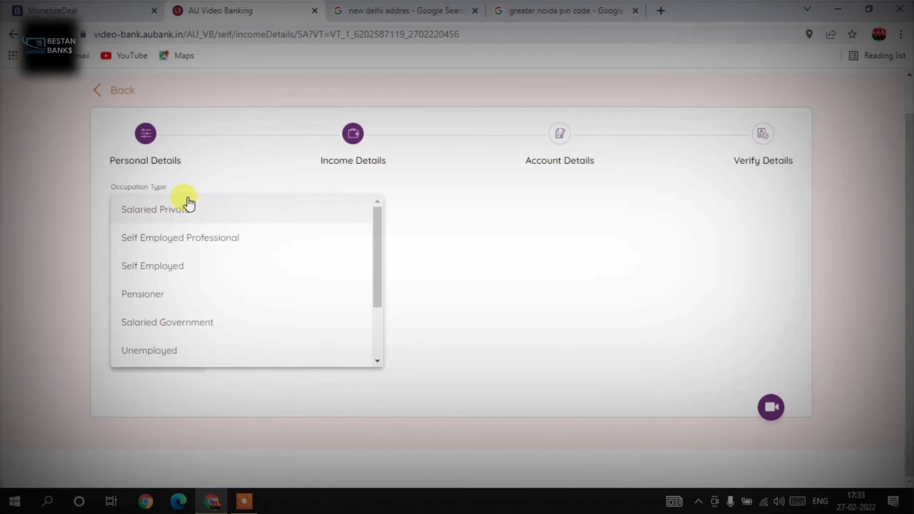
scroll(238, 263, down, 2)
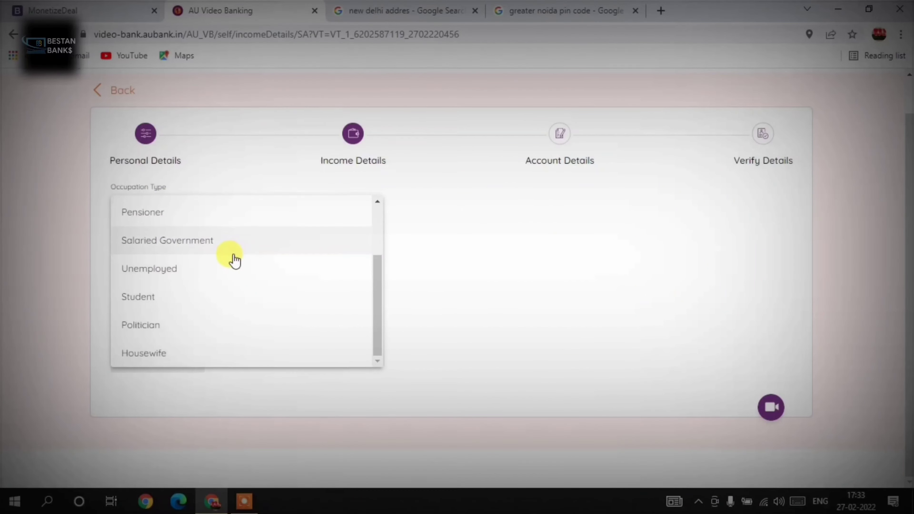
scroll(235, 259, up, 2)
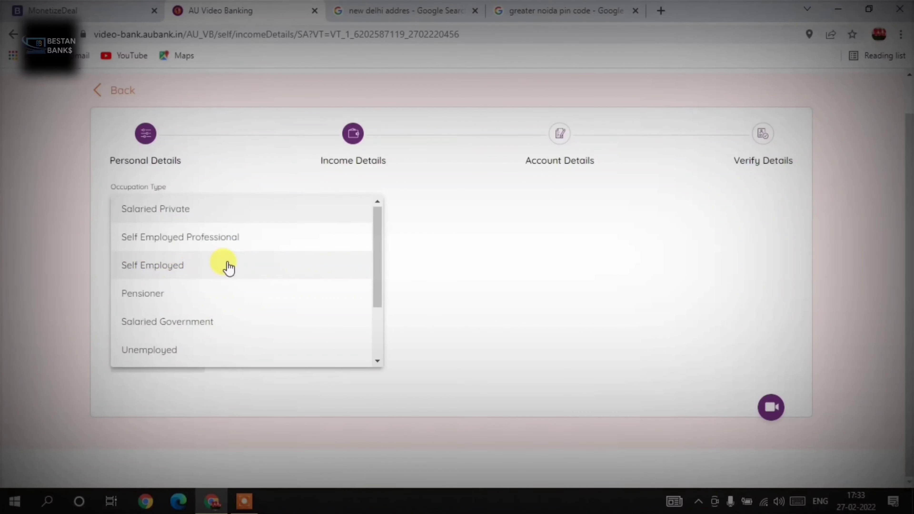
scroll(226, 266, down, 2)
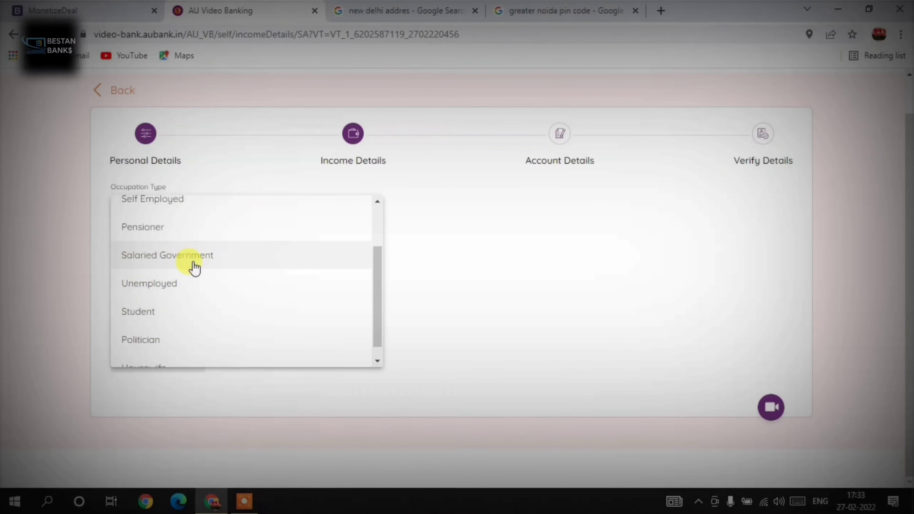
scroll(194, 269, down, 1)
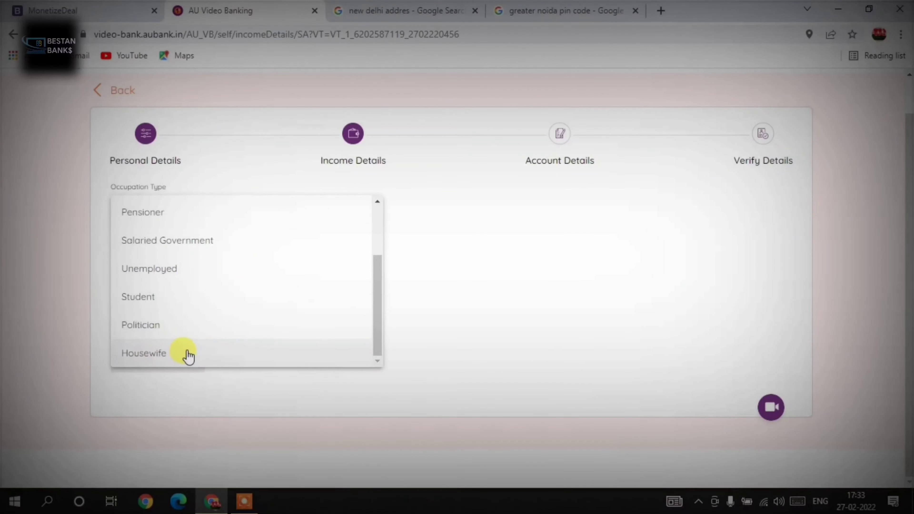
scroll(200, 331, up, 3)
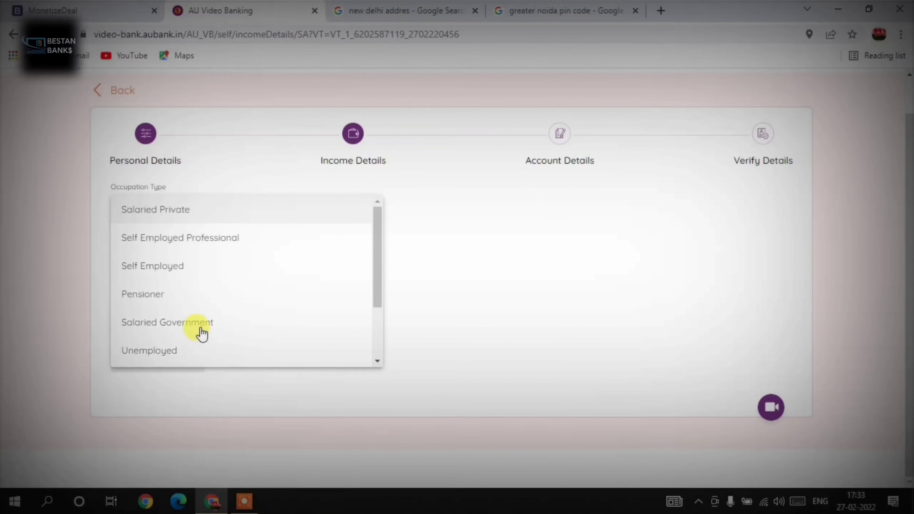
scroll(202, 299, down, 2)
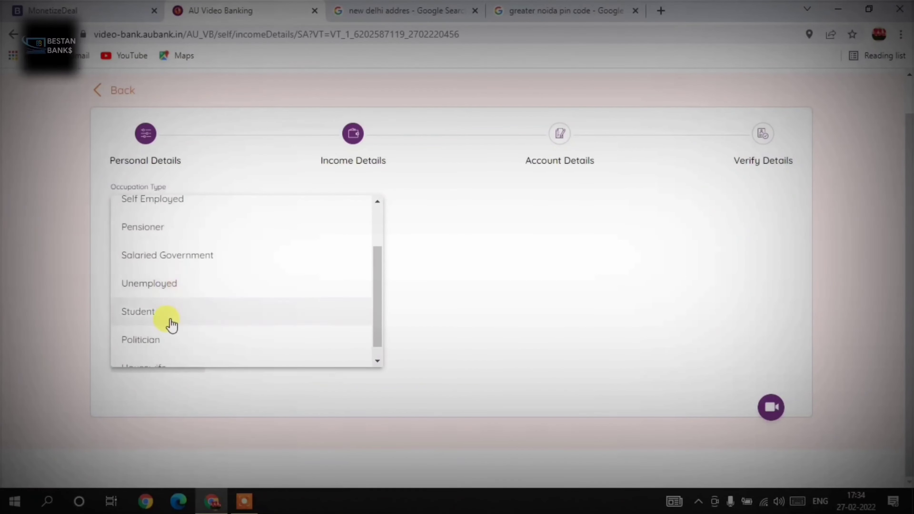
scroll(165, 339, down, 1)
click(159, 355)
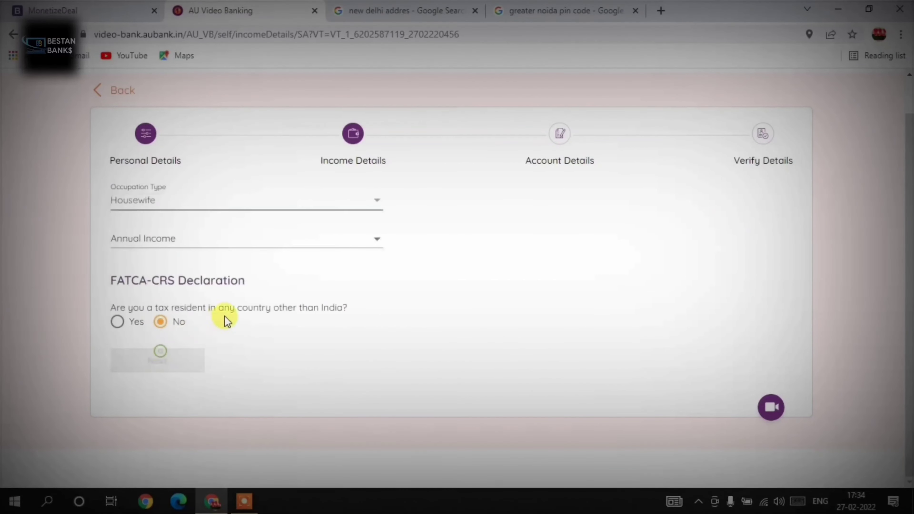
Review the Annual Income ranges without choosing one.
click(165, 240)
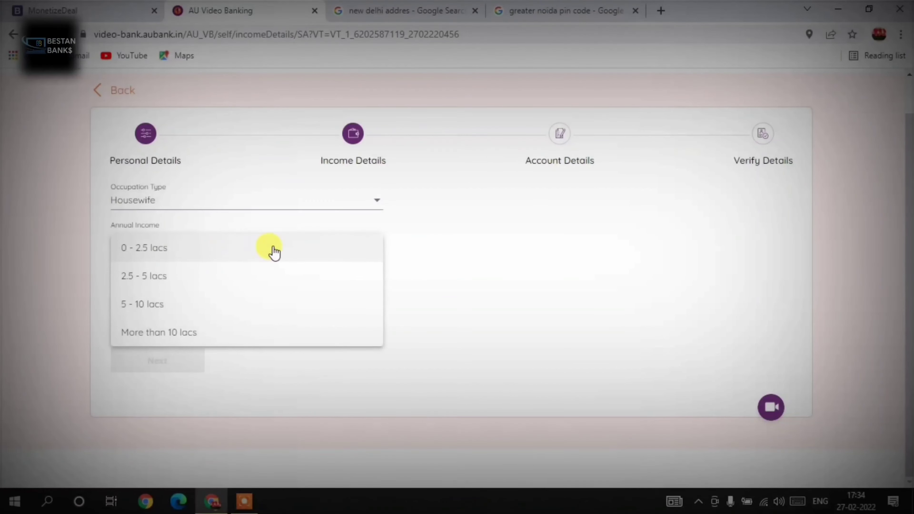
click(421, 249)
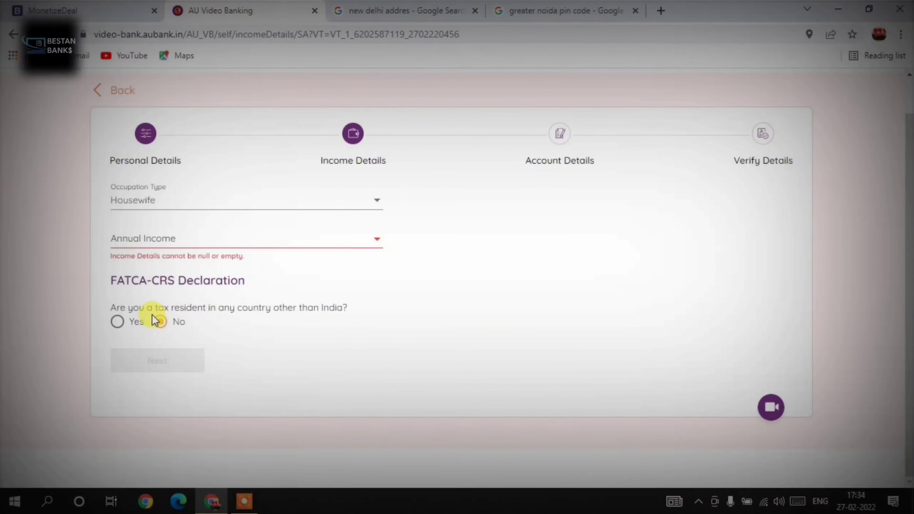
Try Yes for being a tax resident of a country other than India, dismiss the notice and set the answer back to No.
click(118, 322)
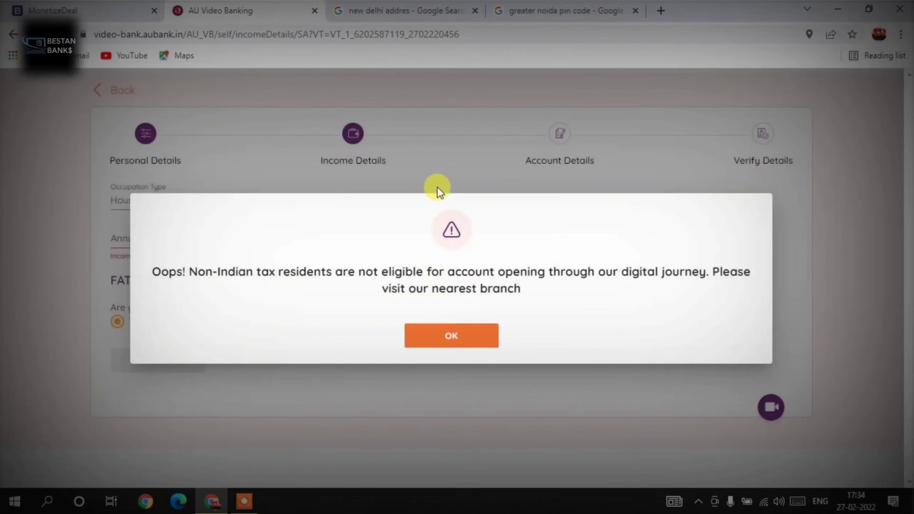
click(437, 186)
click(161, 322)
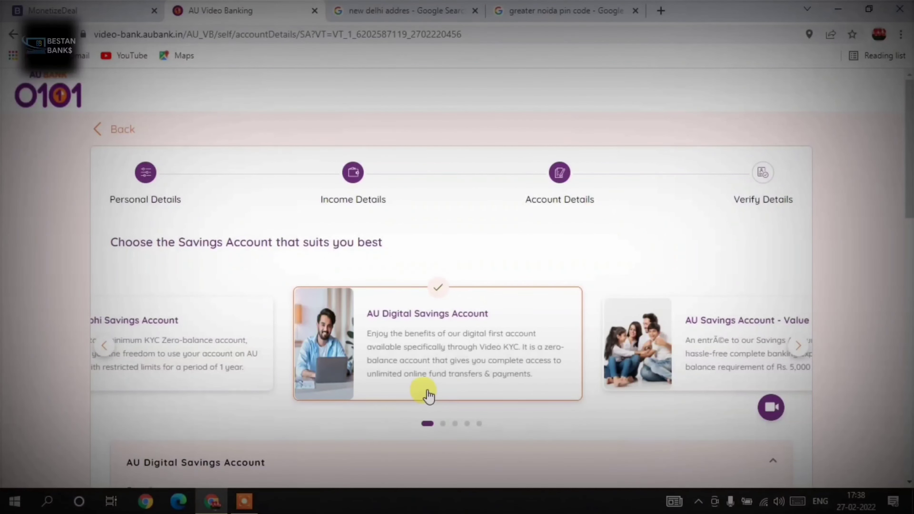
Examine the AU Digital Savings Account description, including its benefits, interest, debit card limit and average monthly balance requirement.
scroll(464, 361, down, 2)
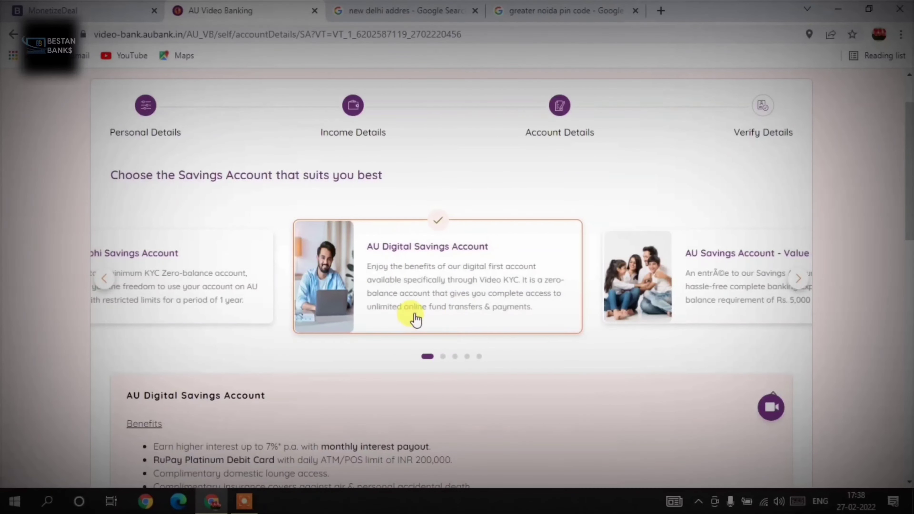
scroll(414, 288, down, 4)
scroll(455, 275, up, 4)
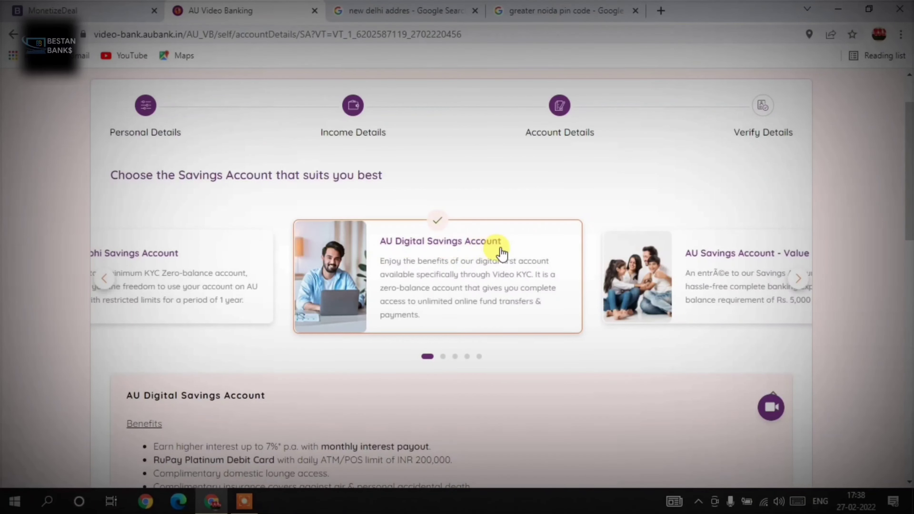
scroll(501, 252, down, 7)
scroll(500, 253, up, 2)
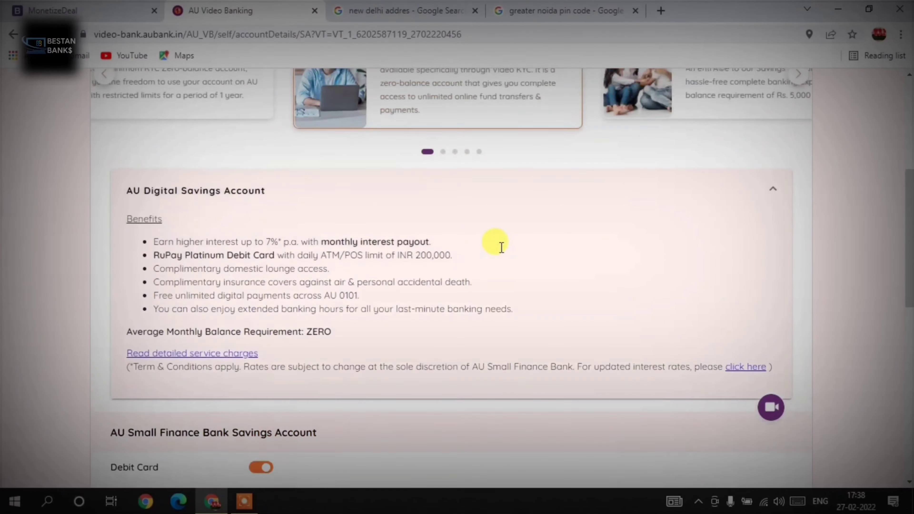
scroll(500, 248, down, 2)
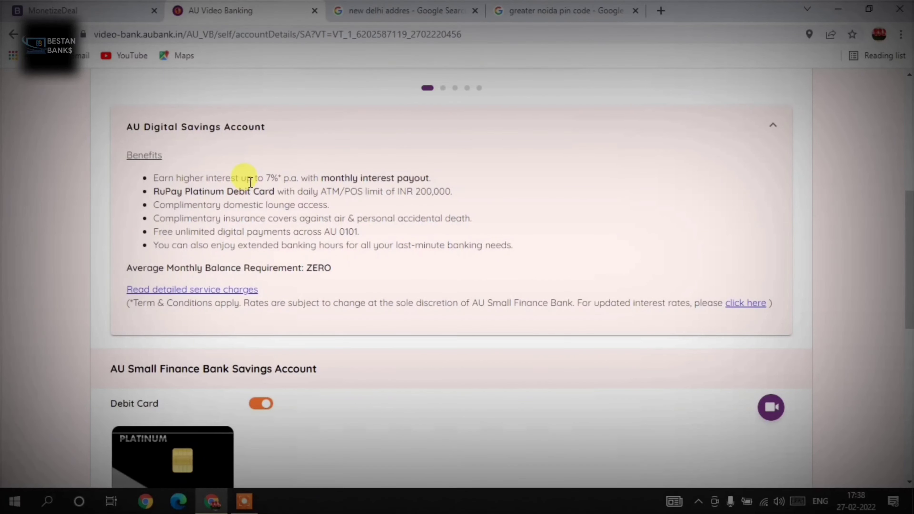
drag(242, 179, 302, 180)
click(292, 180)
scroll(360, 212, down, 2)
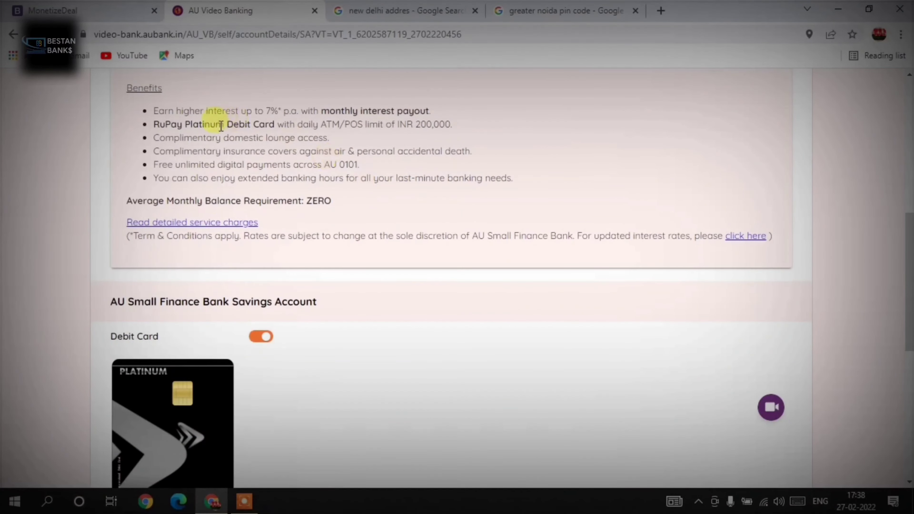
scroll(378, 208, up, 2)
Look over the Debit Card and Chequebook options, and switch the Debit Card off and back on.
scroll(376, 207, down, 10)
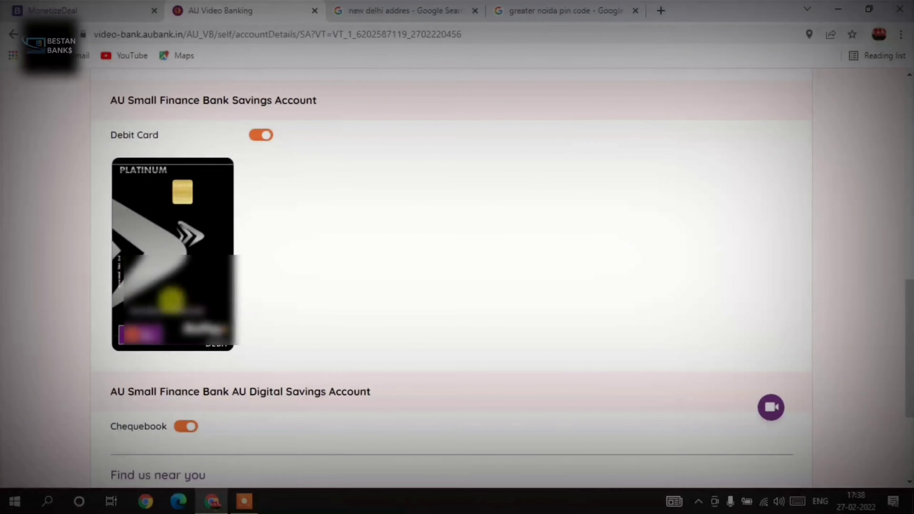
scroll(352, 272, down, 3)
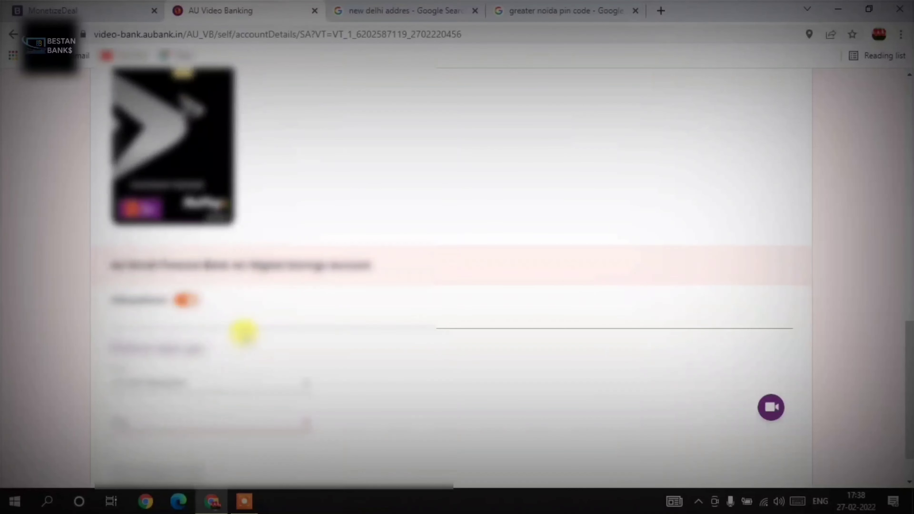
scroll(262, 288, up, 5)
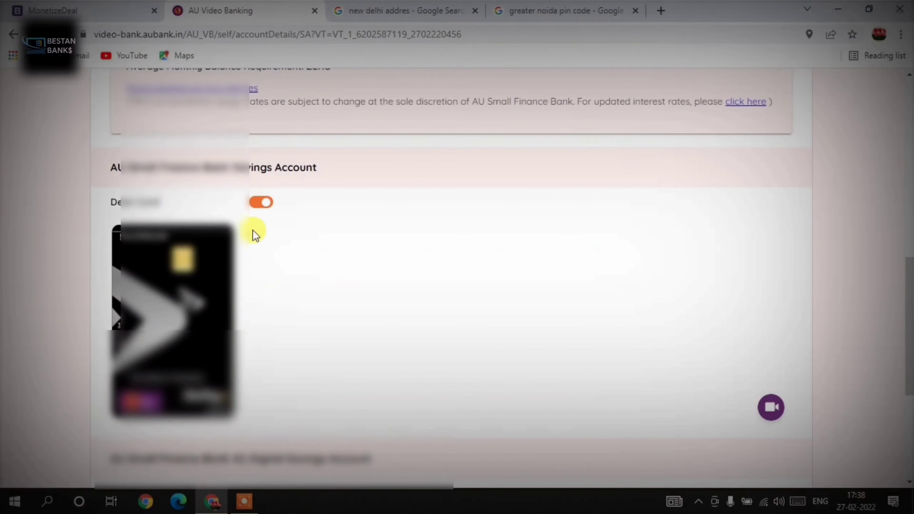
click(260, 203)
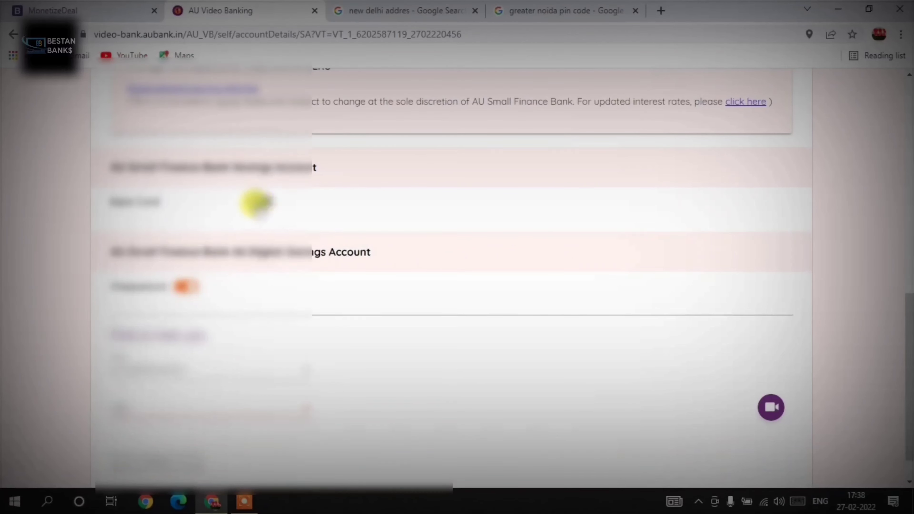
click(258, 201)
Select the city and the preferred branch in the Find us near you section.
scroll(283, 207, down, 3)
scroll(282, 207, down, 3)
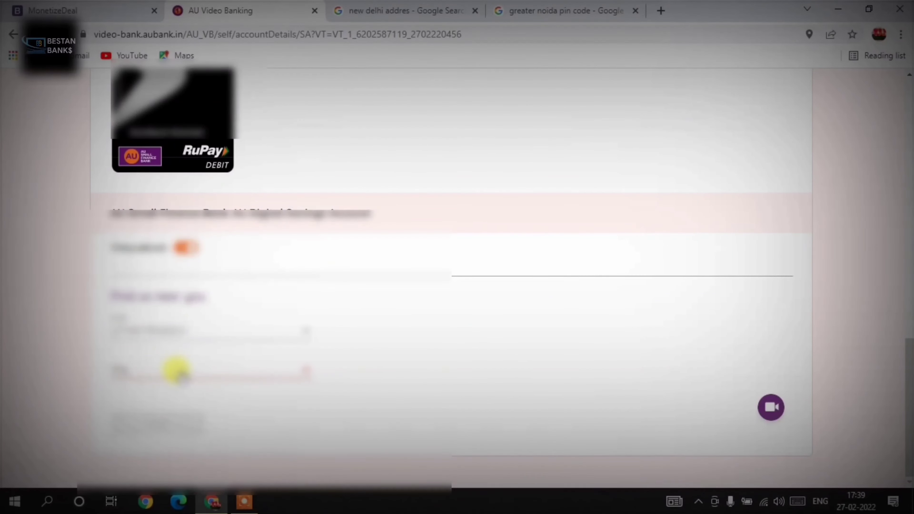
click(177, 370)
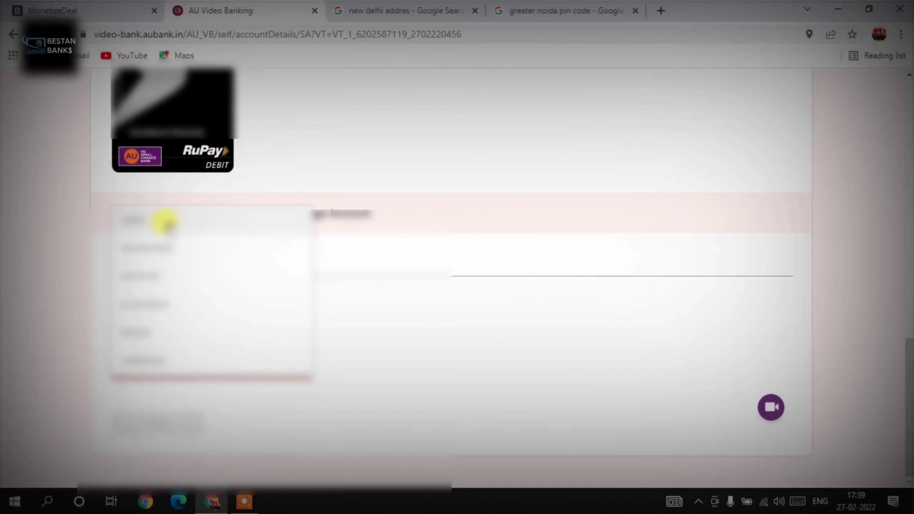
click(169, 302)
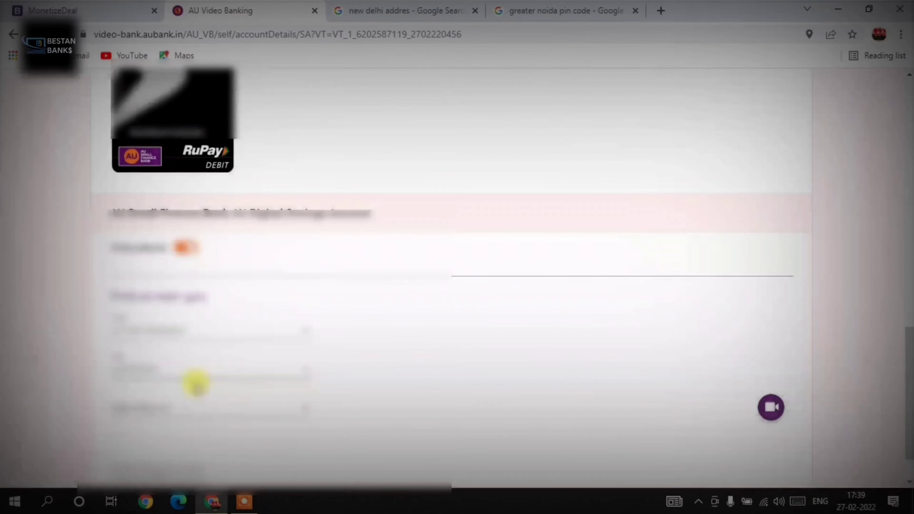
scroll(252, 378, down, 2)
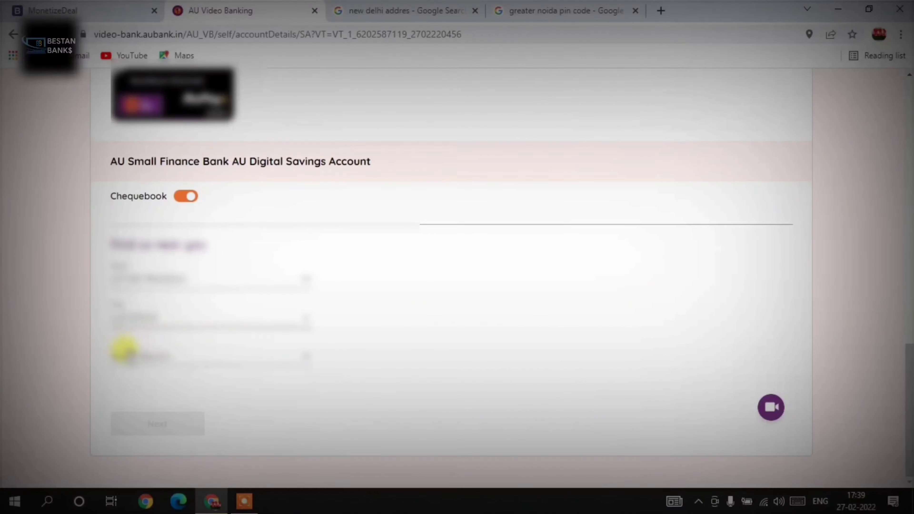
click(169, 356)
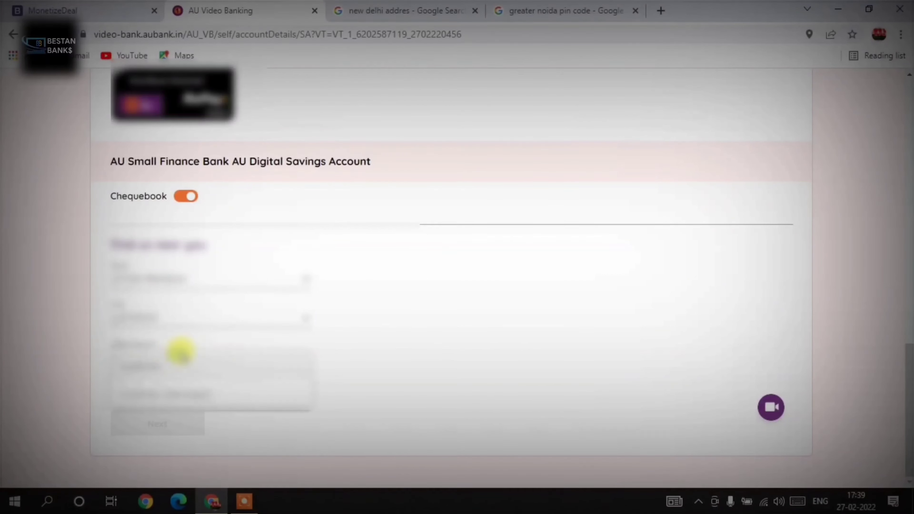
click(175, 367)
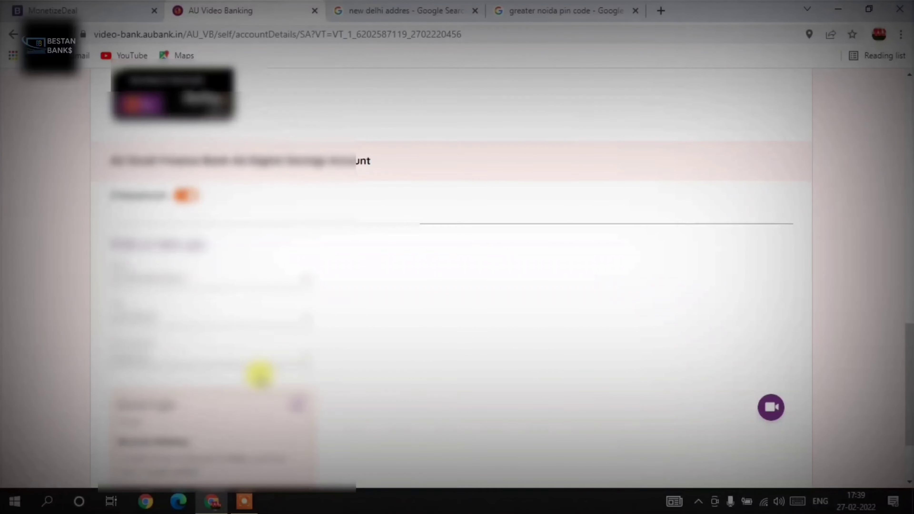
Submit the branch choice and the account details with a funding amount of 0, continuing to Verify Details.
scroll(260, 373, down, 3)
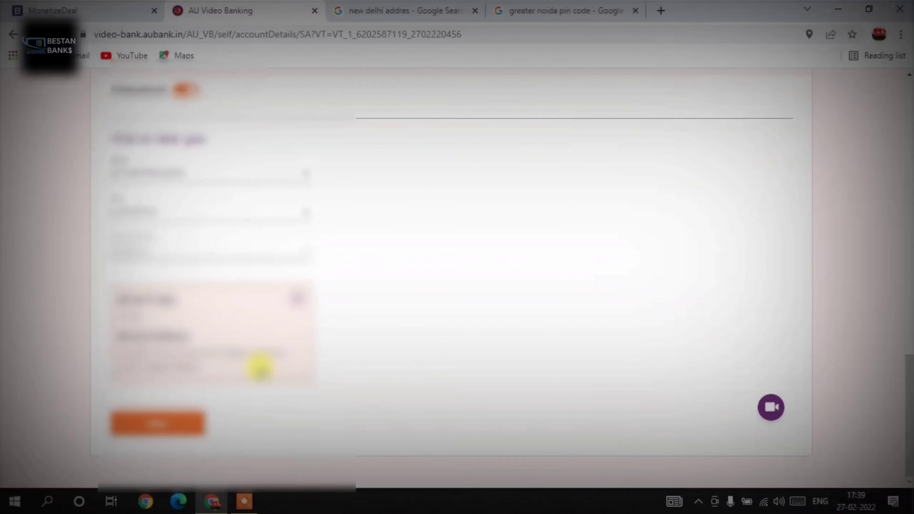
click(178, 427)
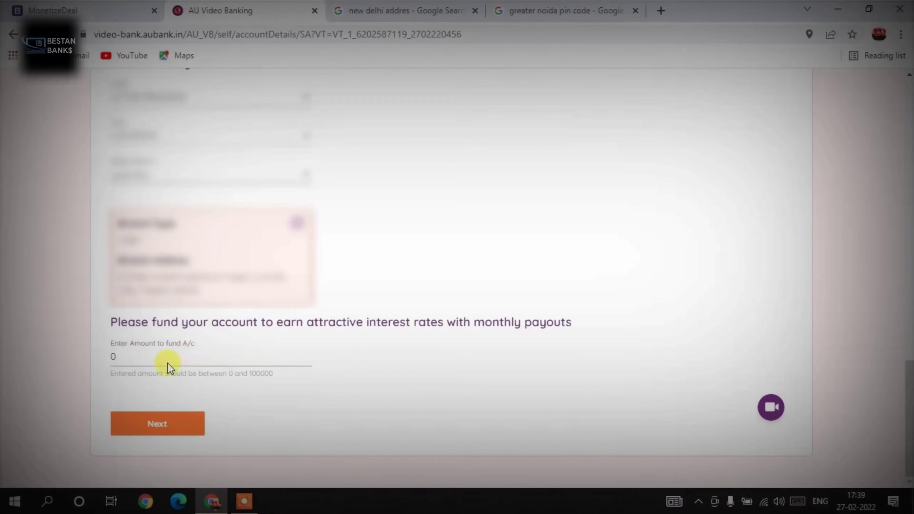
click(180, 425)
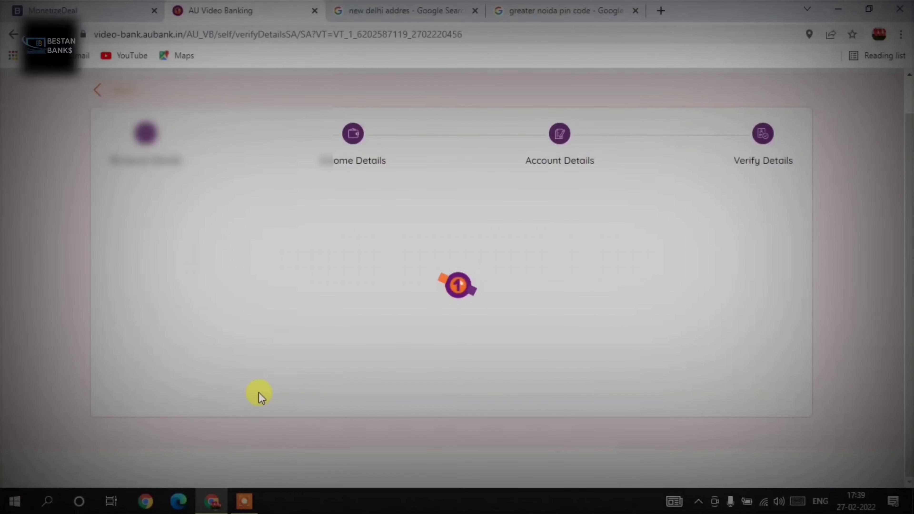
Review the personal, income and account details summarised on the Verify Details page, down to the Aadhaar consent options.
scroll(457, 278, up, 10)
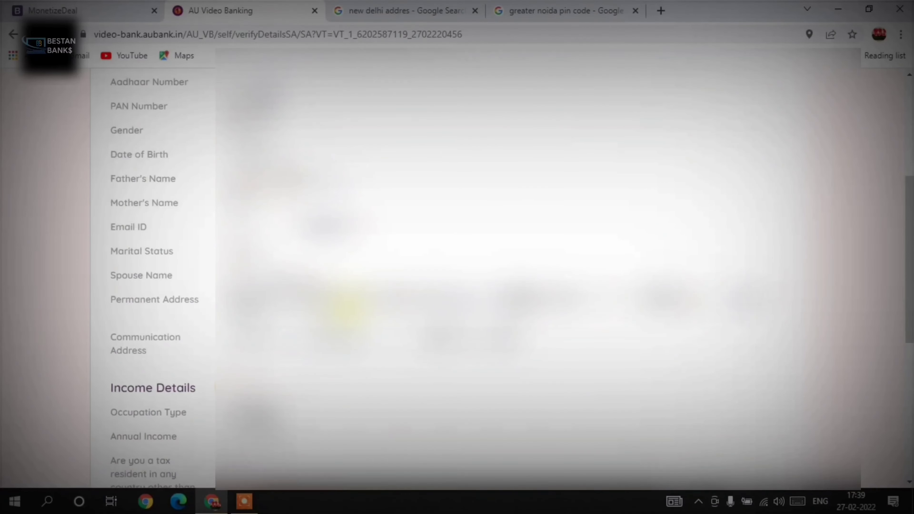
scroll(457, 277, down, 3)
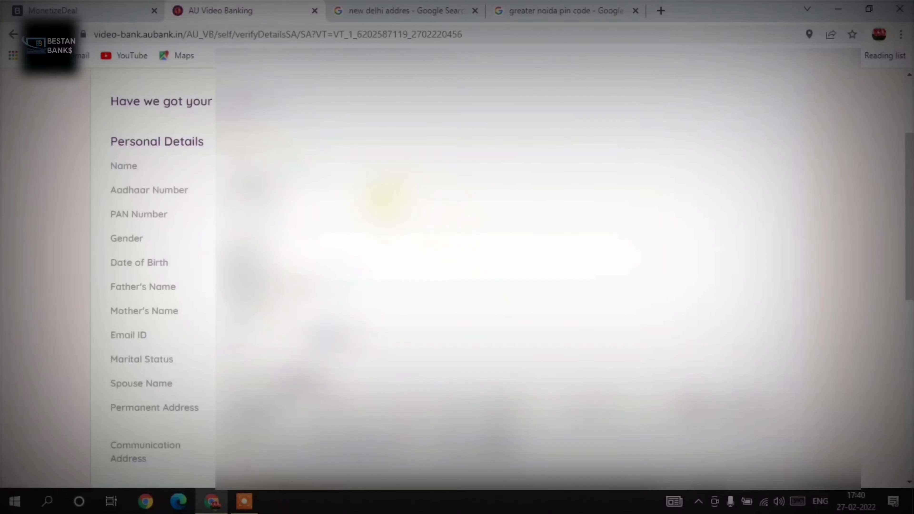
scroll(378, 202, down, 10)
scroll(376, 213, up, 14)
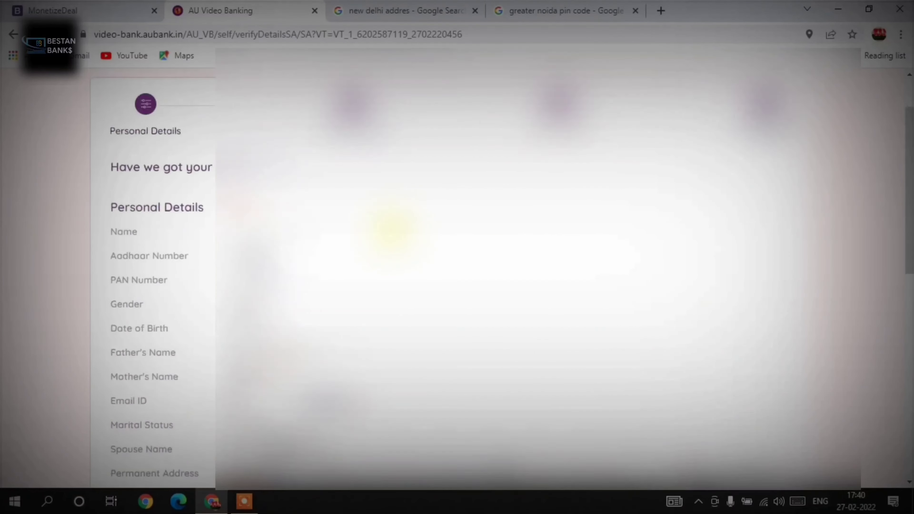
scroll(385, 223, down, 4)
scroll(392, 230, up, 3)
scroll(393, 231, down, 10)
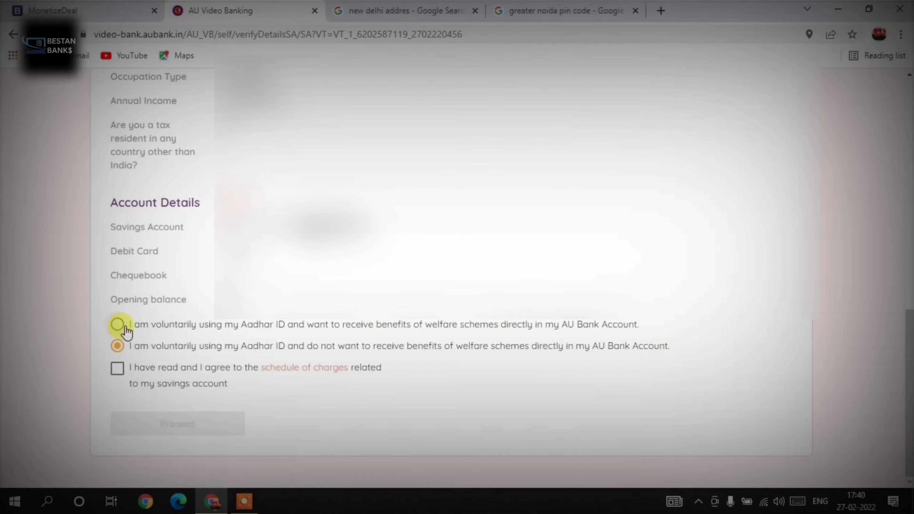
Submit the verified details with the option of not receiving welfare scheme benefits selected and the schedule of charges accepted.
click(118, 325)
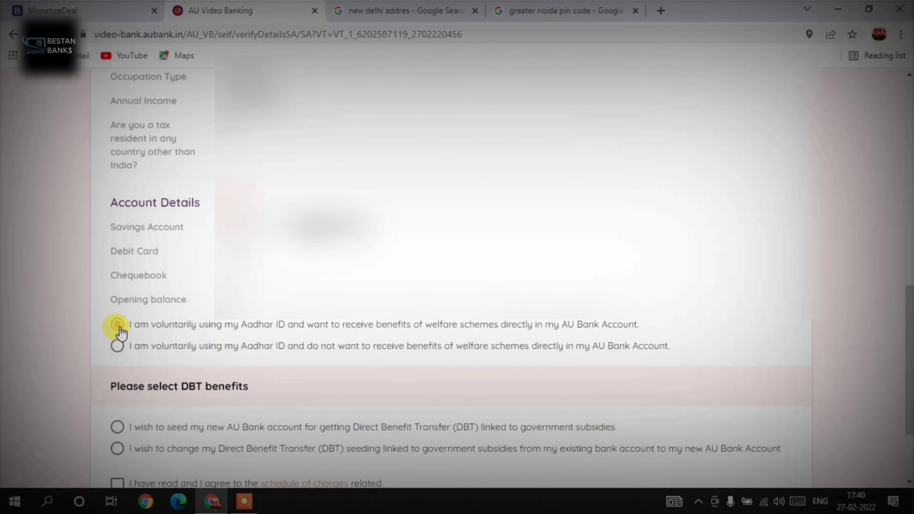
click(118, 346)
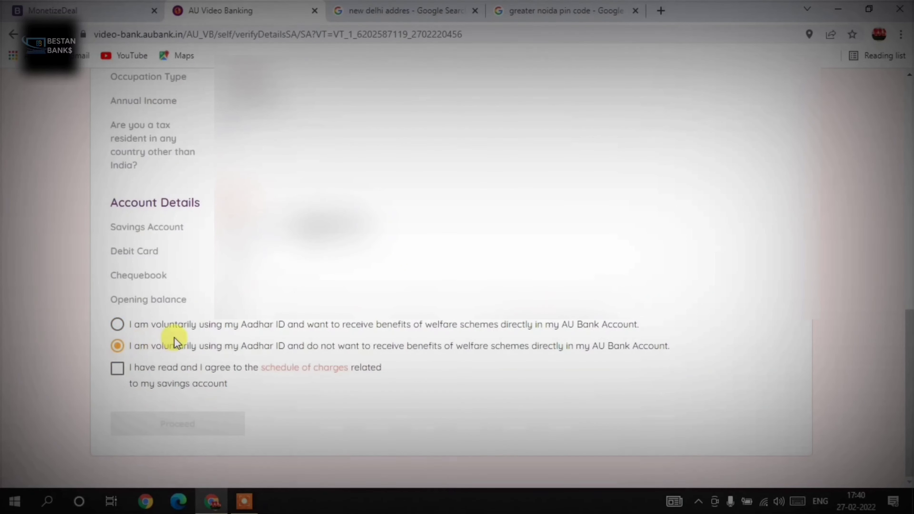
click(118, 370)
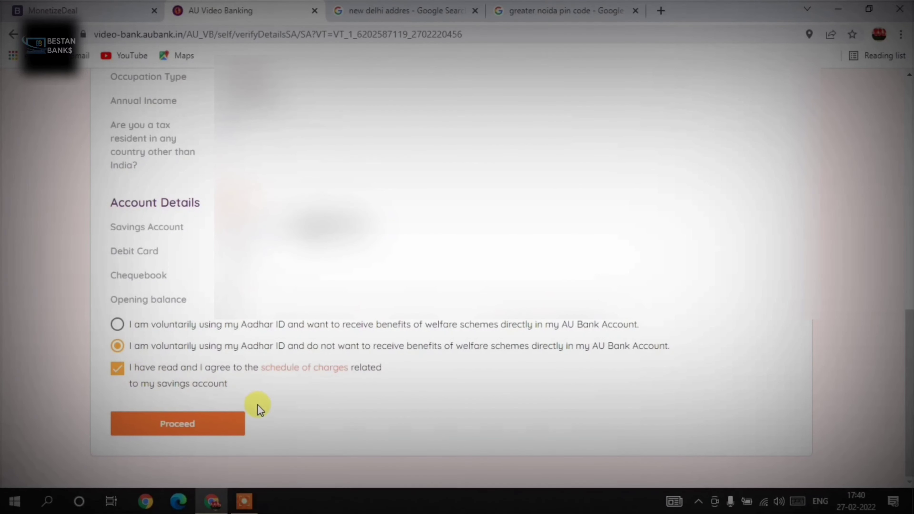
click(176, 425)
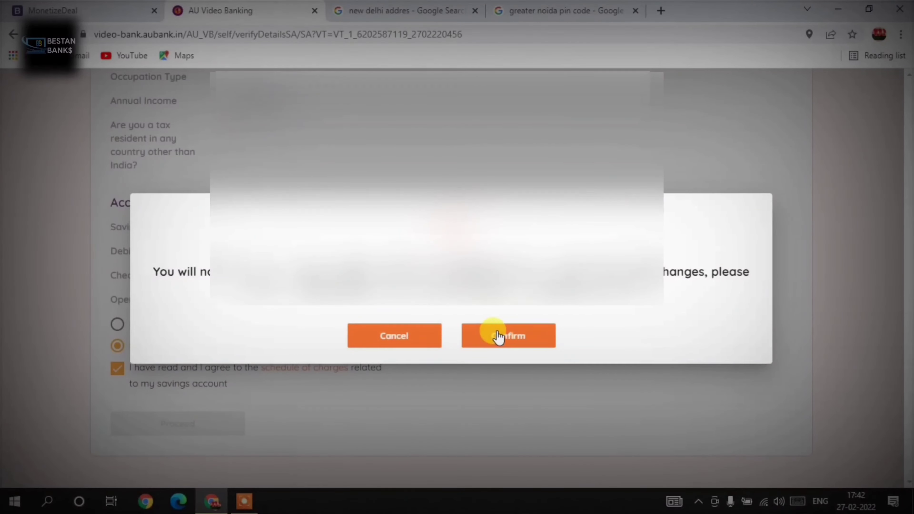
click(502, 337)
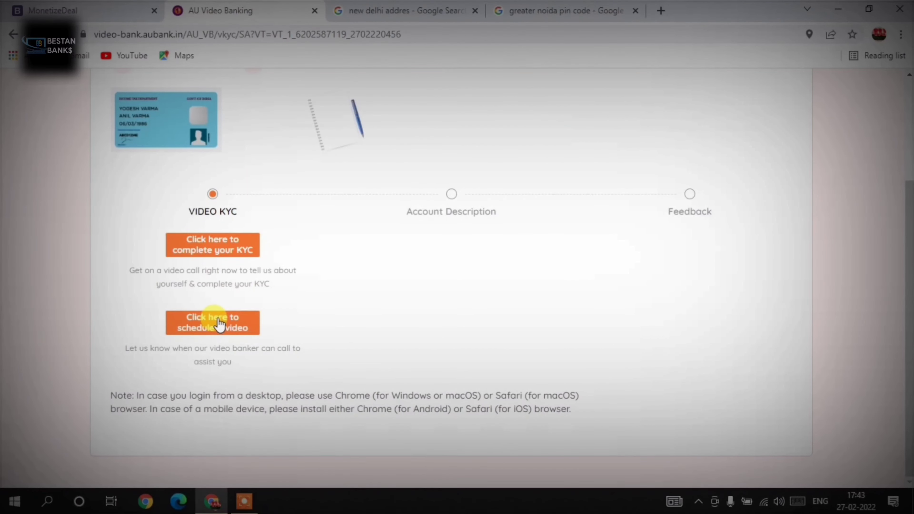
Schedule the KYC video call for 3/1/2022 in the 10:00 am - 11:00 am time slot.
click(206, 328)
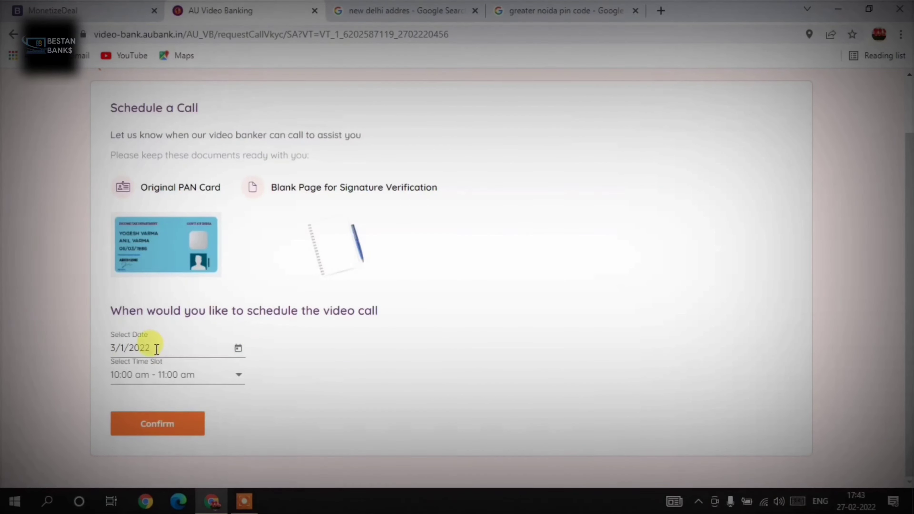
click(135, 375)
scroll(180, 262, down, 3)
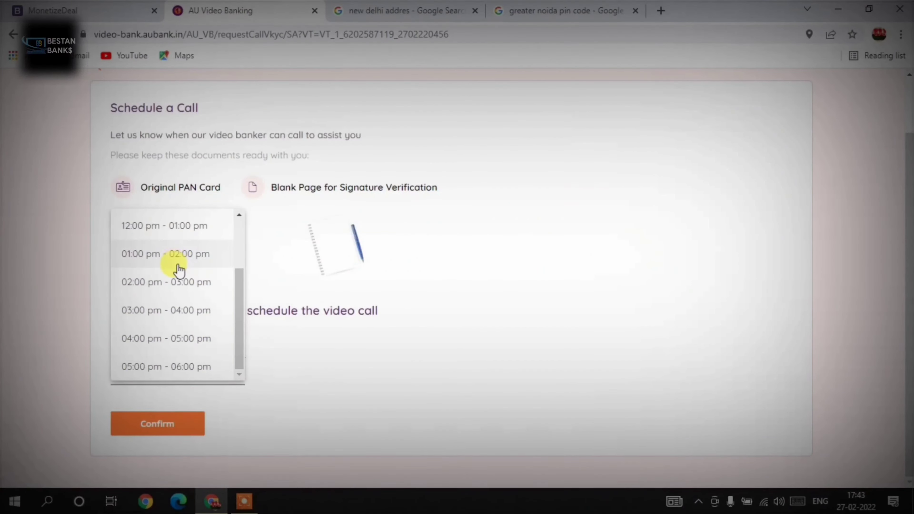
scroll(178, 269, up, 3)
click(178, 262)
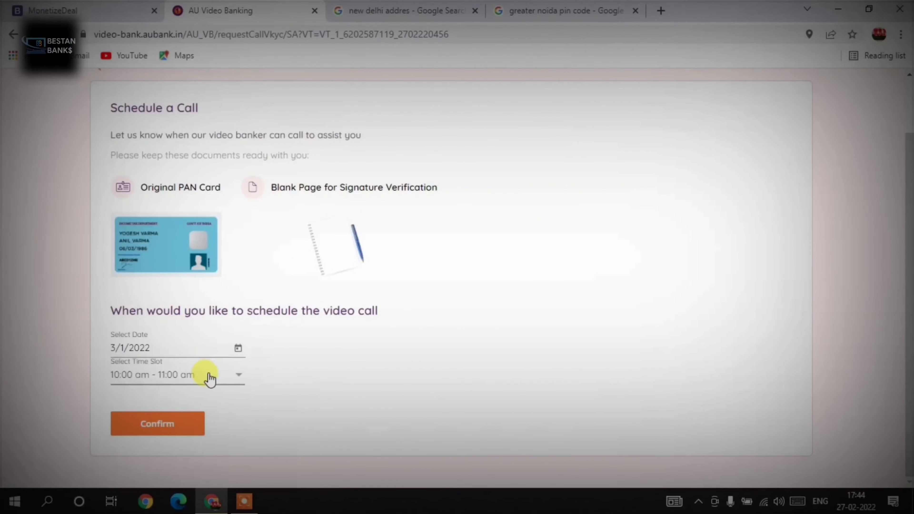
click(161, 425)
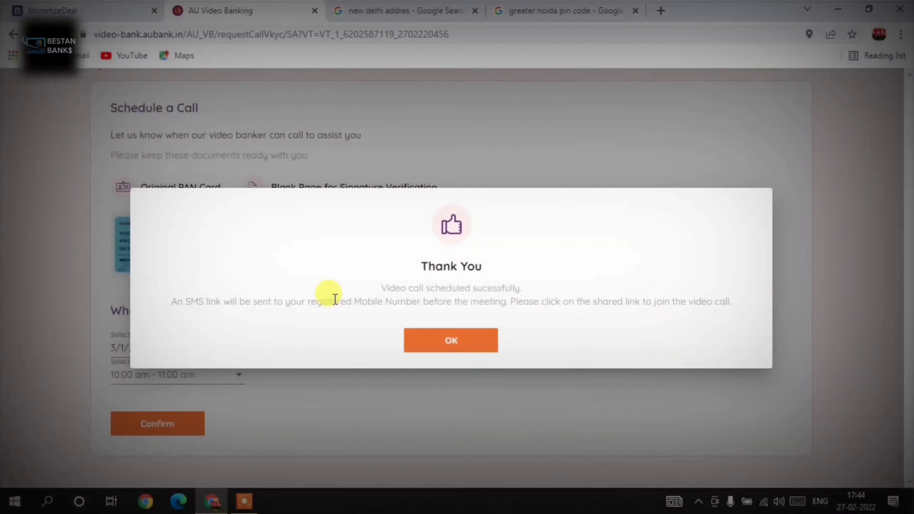
click(454, 342)
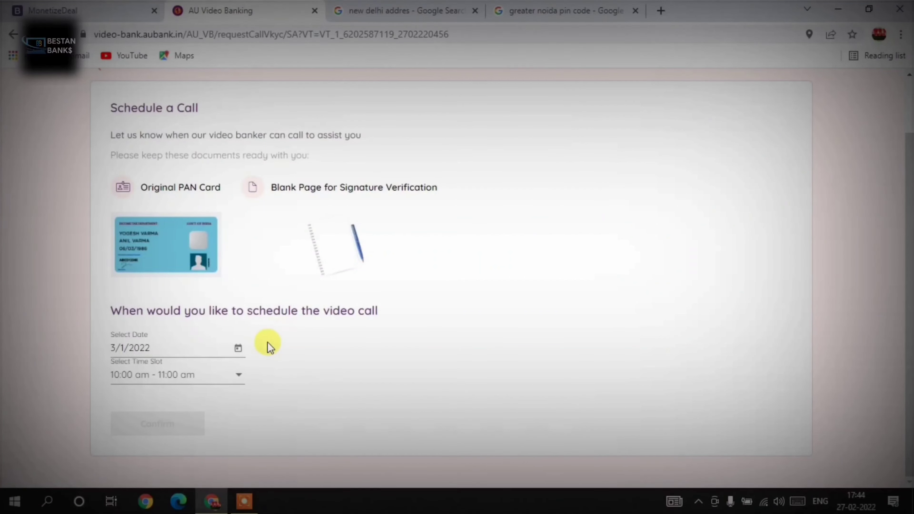
Return to the Video KYC page and choose to complete the KYC by video call right now.
click(13, 34)
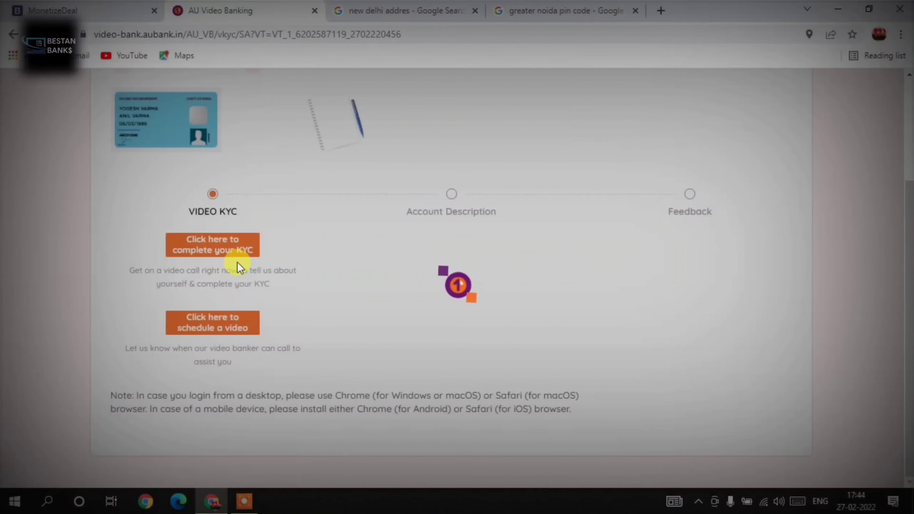
click(243, 252)
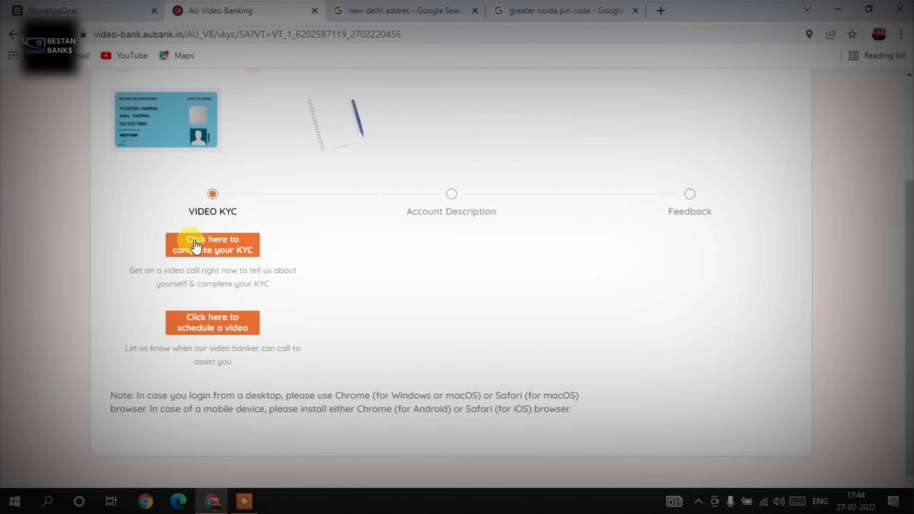